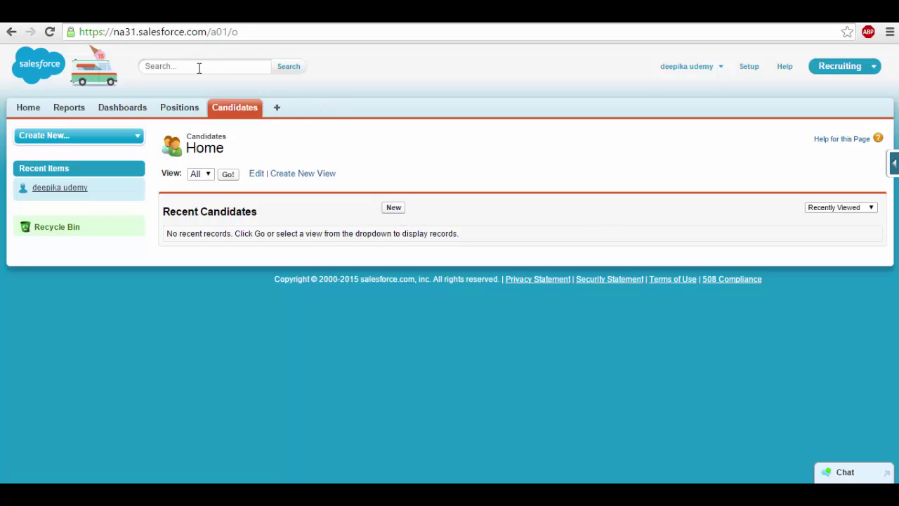
Go to the Candidates home page and begin a new Candidate record.
left_click(219, 108)
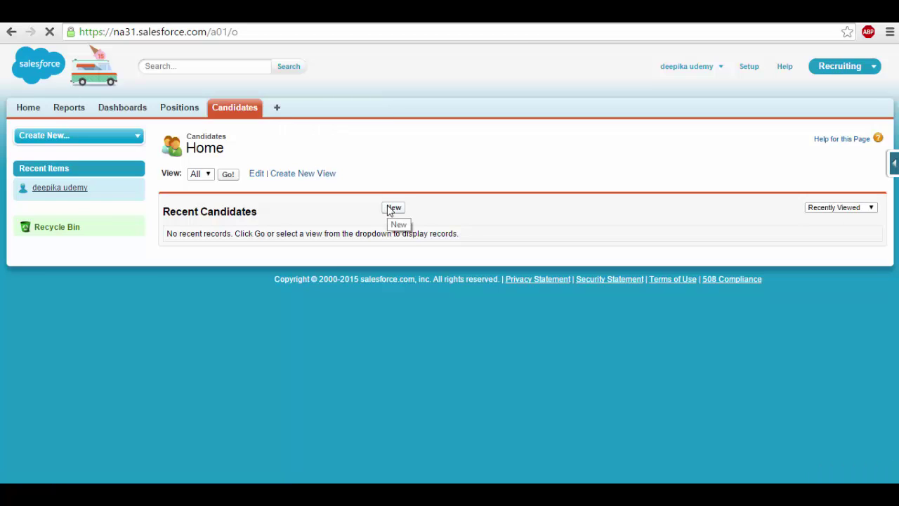
left_click(394, 210)
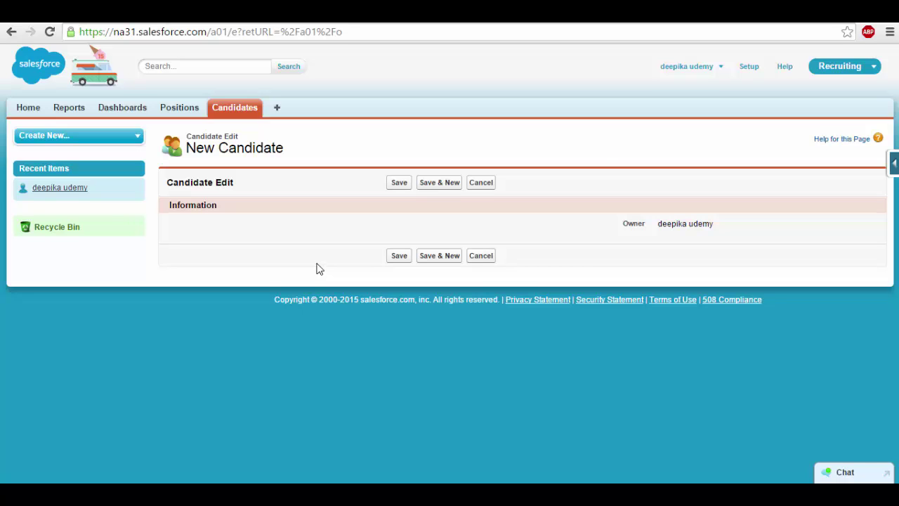
Start a new custom Text field on the Candidate object.
left_click(892, 168)
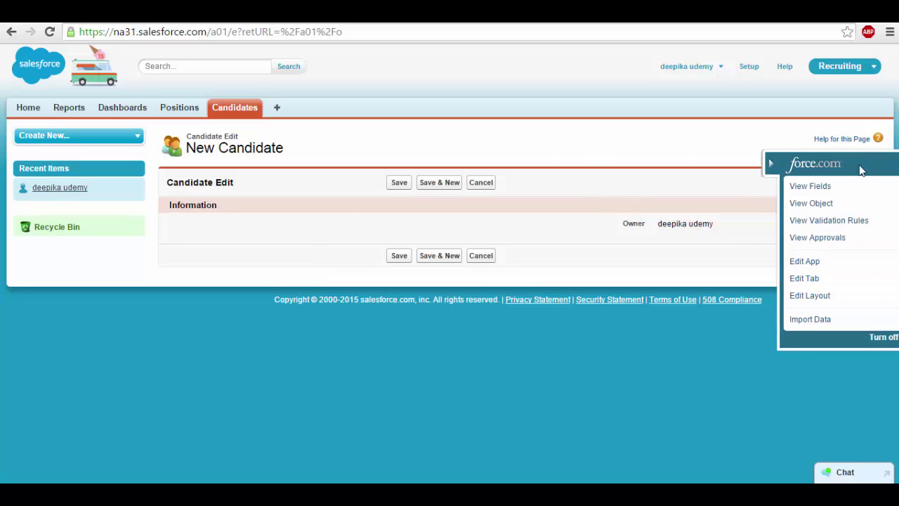
left_click(883, 191)
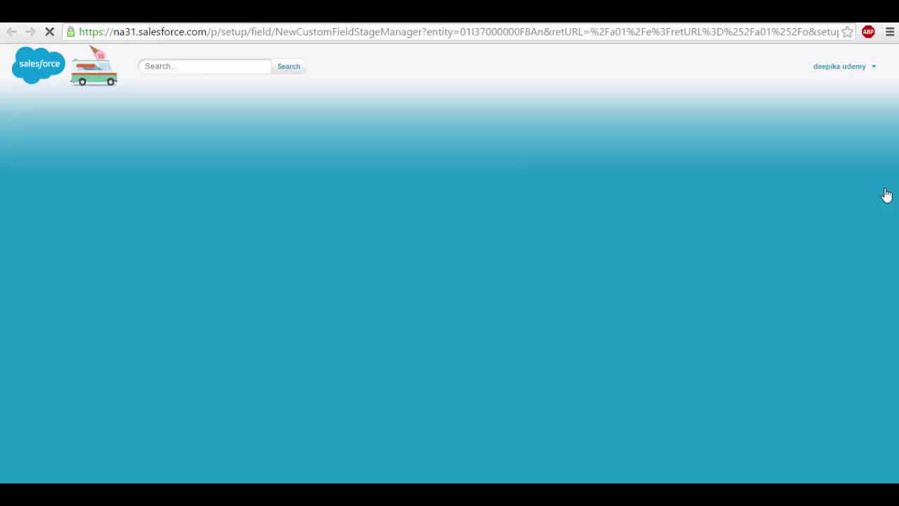
scroll(896, 159, "down", 3)
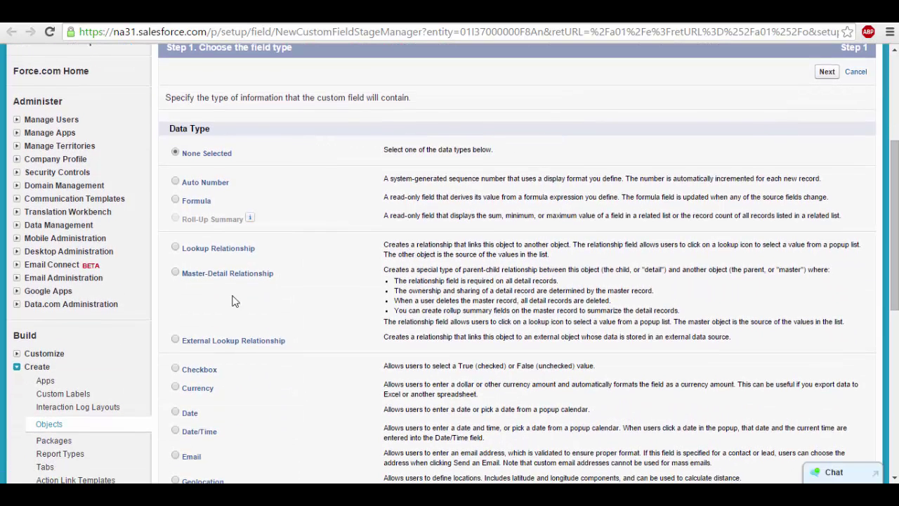
scroll(886, 198, "down", 2)
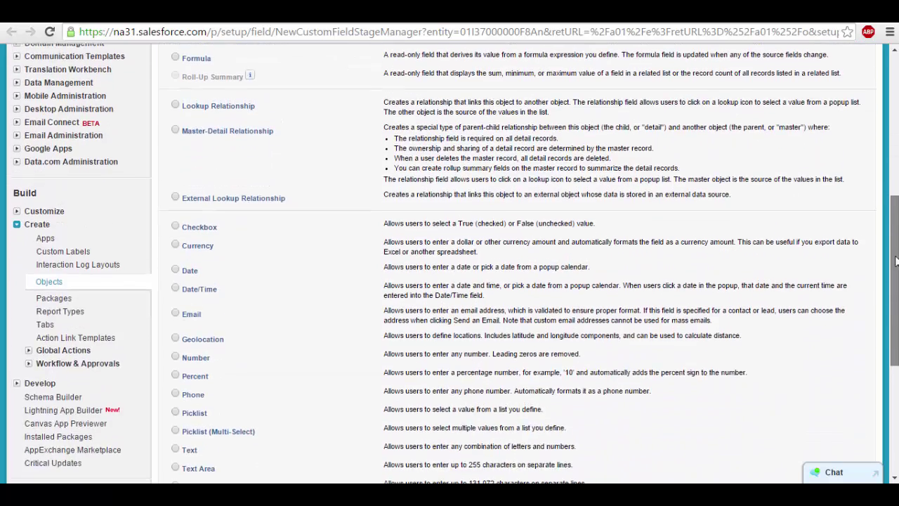
scroll(435, 274, "down", 3)
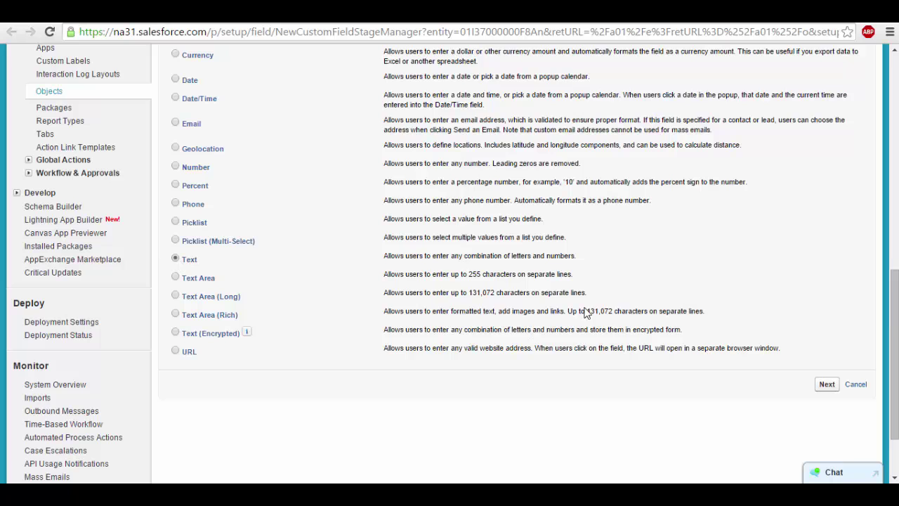
left_click(827, 385)
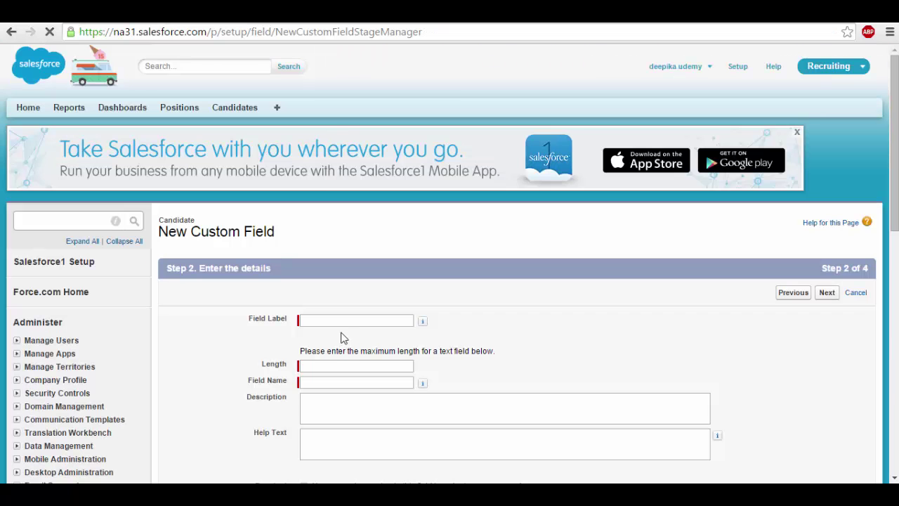
Label the field First Name with a length of 18.
left_click(347, 322)
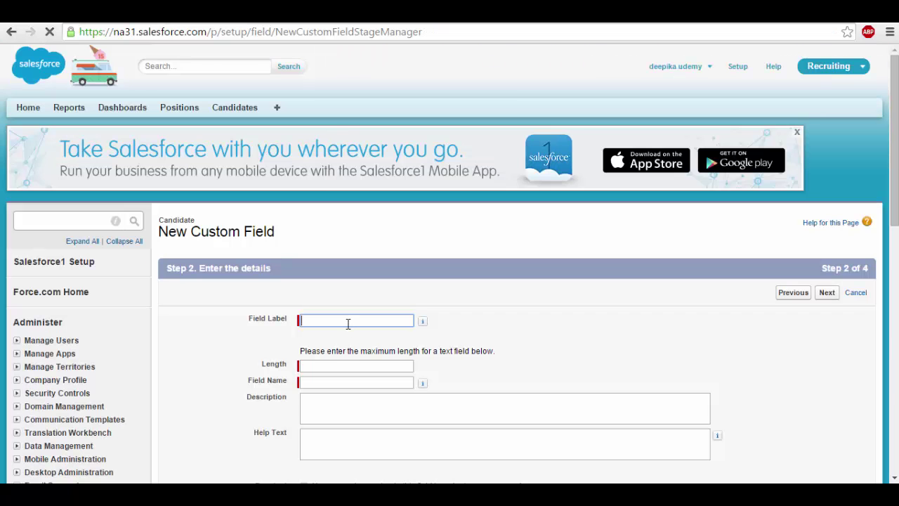
type("First Name")
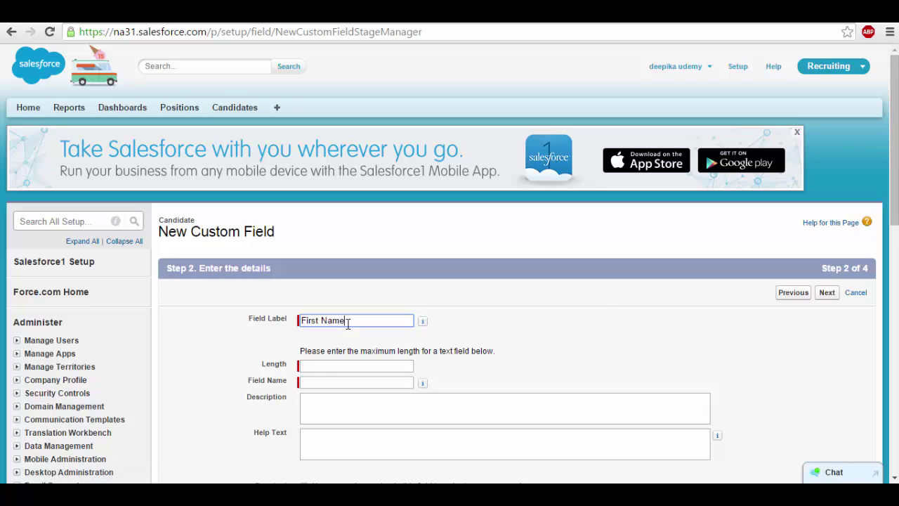
key("Tab")
left_click(347, 366)
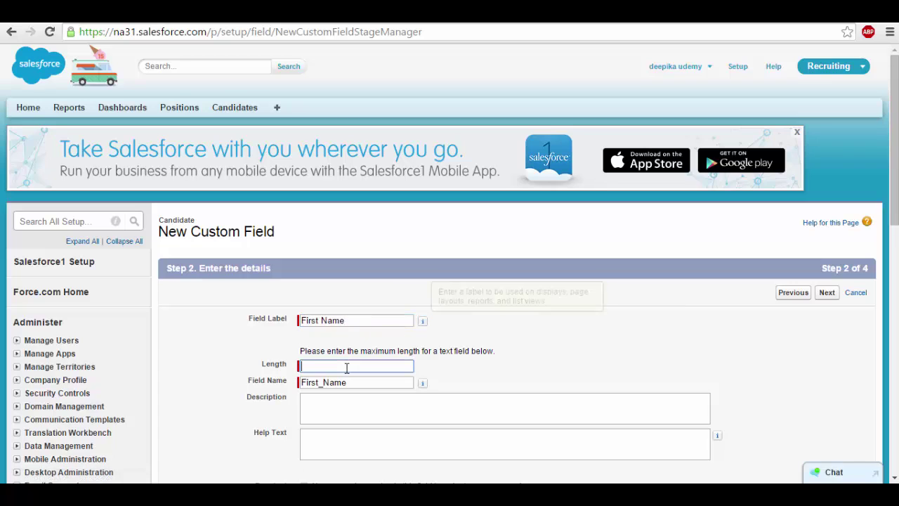
type("18")
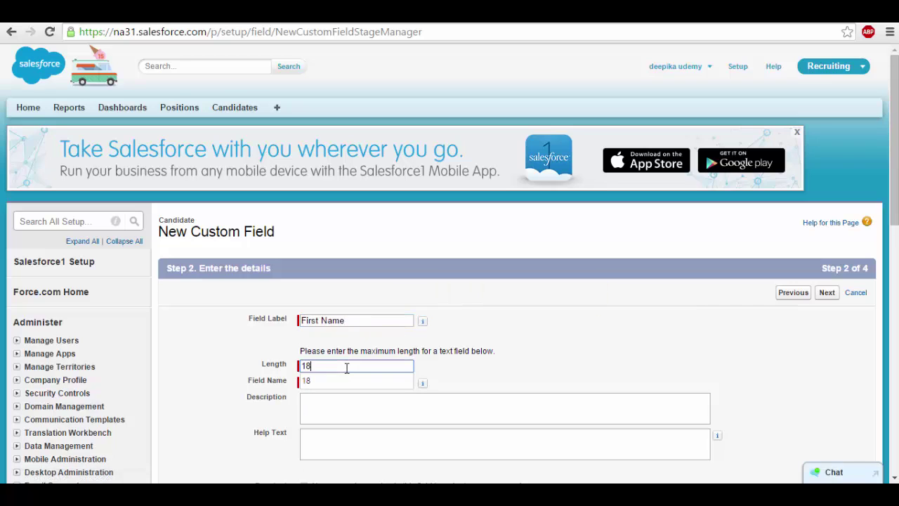
left_click(654, 342)
left_click_drag(896, 155, 897, 254)
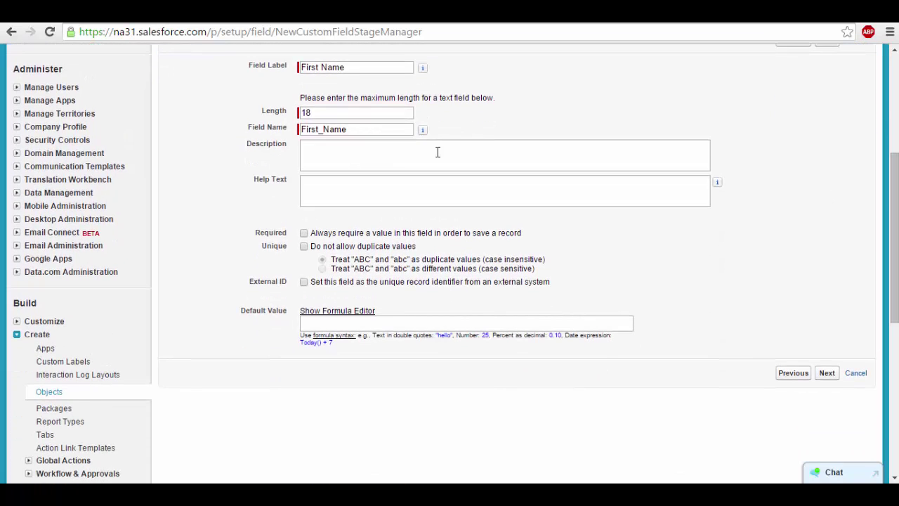
Make First Name visible to all profiles, keep it on Candidate Layout, and Save & New.
left_click(829, 377)
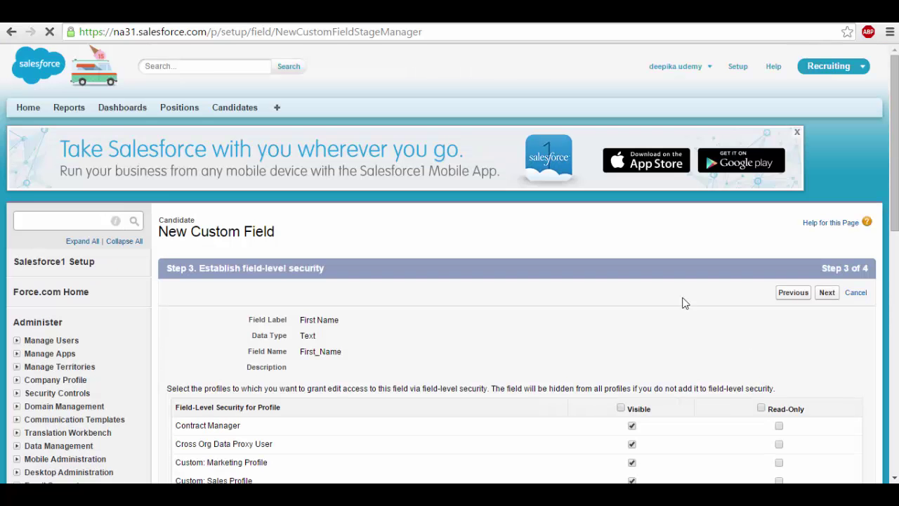
left_click(621, 409)
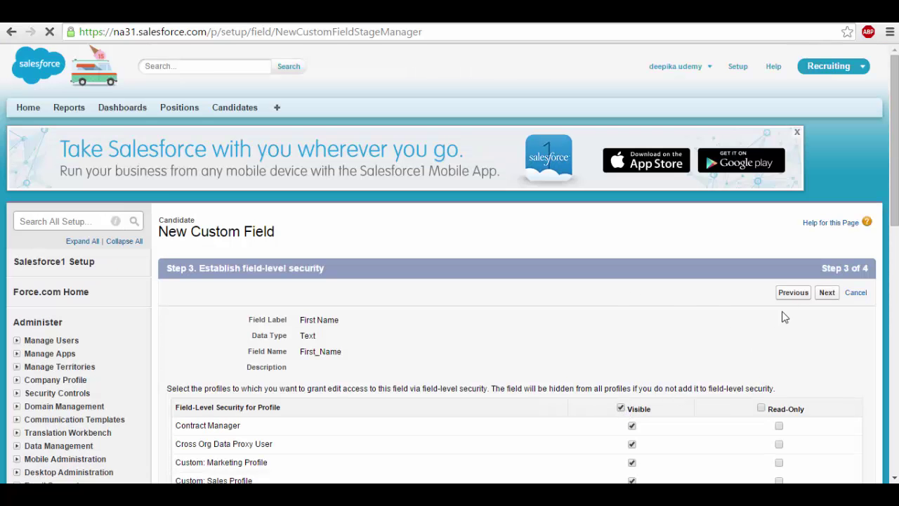
left_click(829, 295)
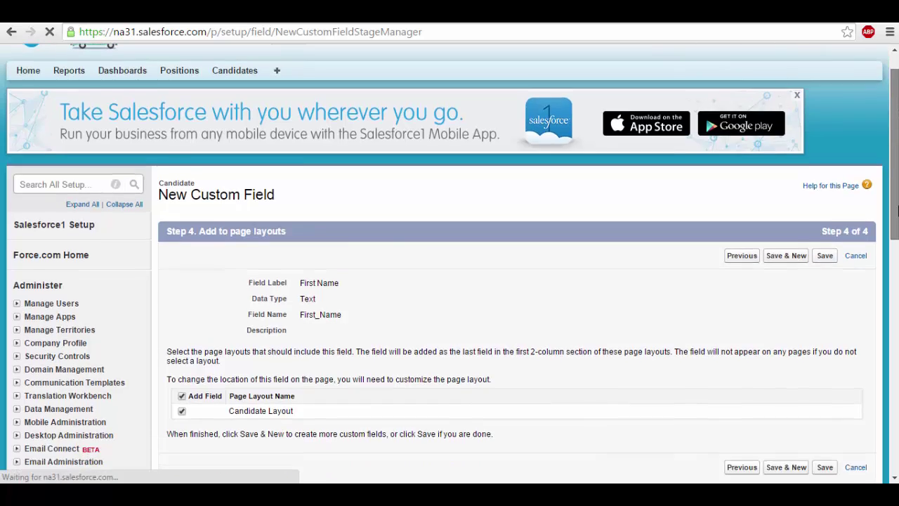
scroll(808, 392, "down", 3)
left_click(796, 320)
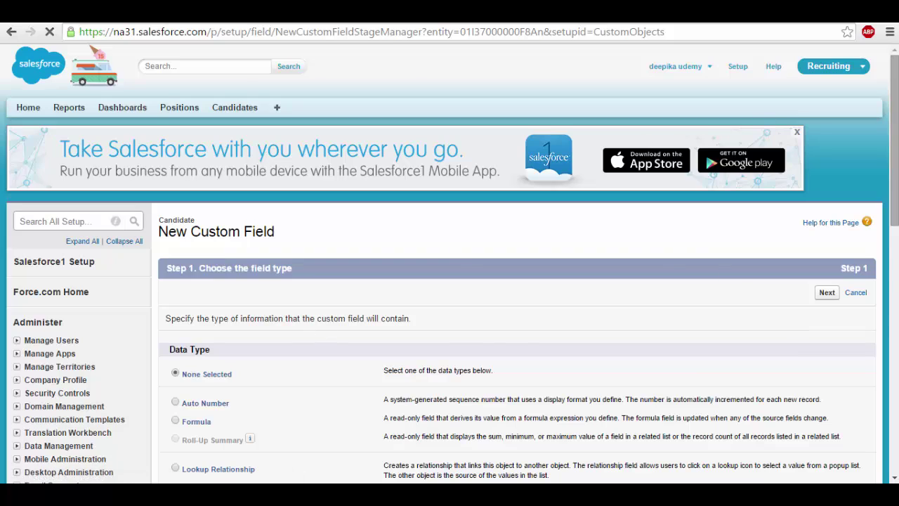
Create a Text field labelled Last Name with length 15.
left_click_drag(893, 200, 888, 365)
scroll(254, 307, "down", 2)
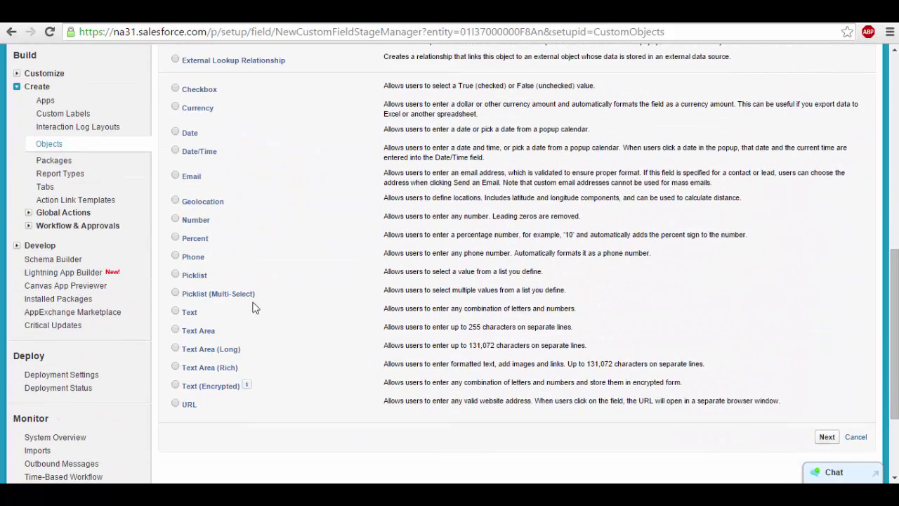
left_click(828, 441)
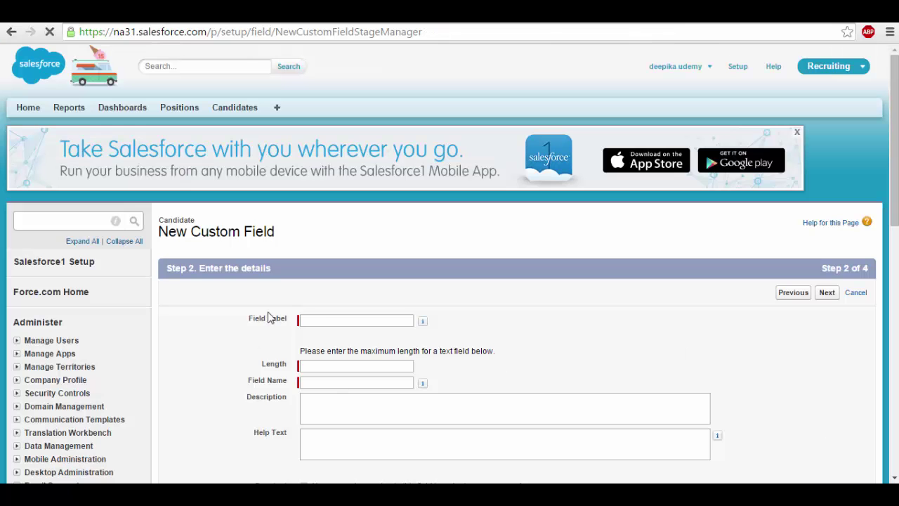
left_click(325, 319)
type("Last")
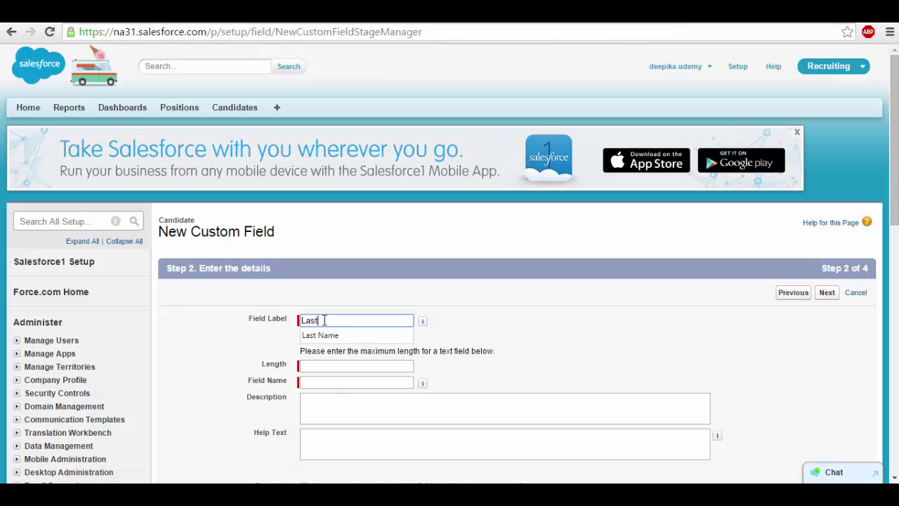
type(" Name")
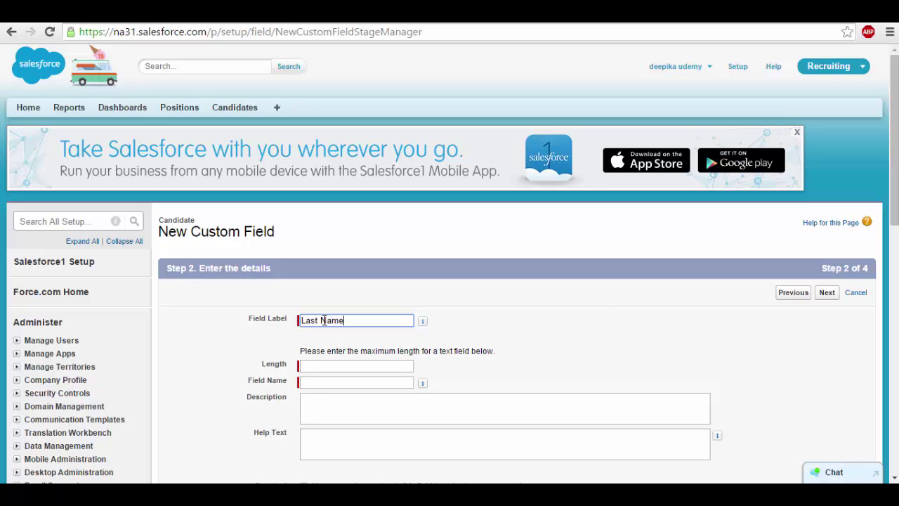
key("Tab")
left_click(324, 366)
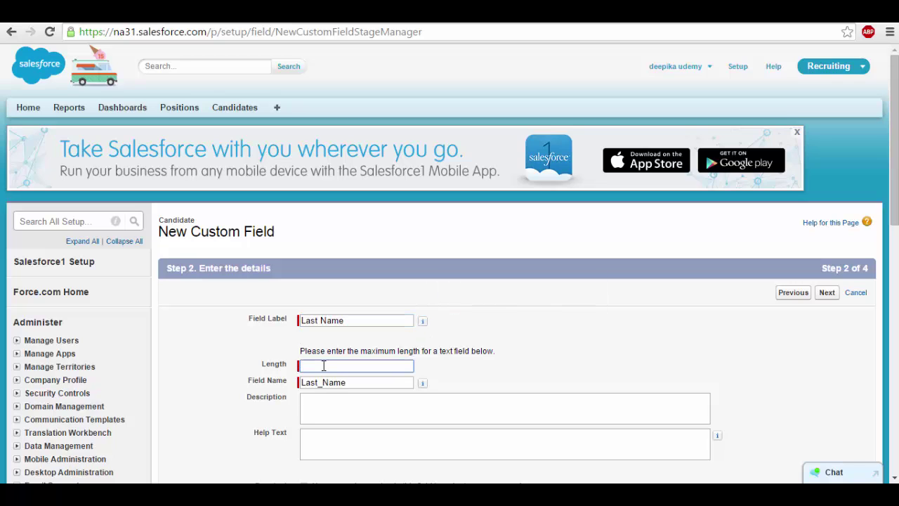
type("15")
Make Last Name visible to all profiles and save it with Save & New.
scroll(806, 134, "down", 3)
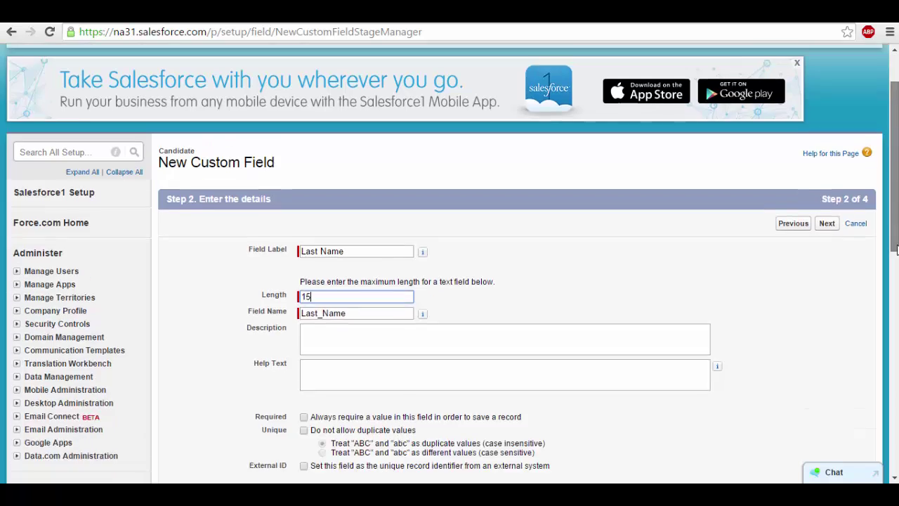
left_click(828, 77)
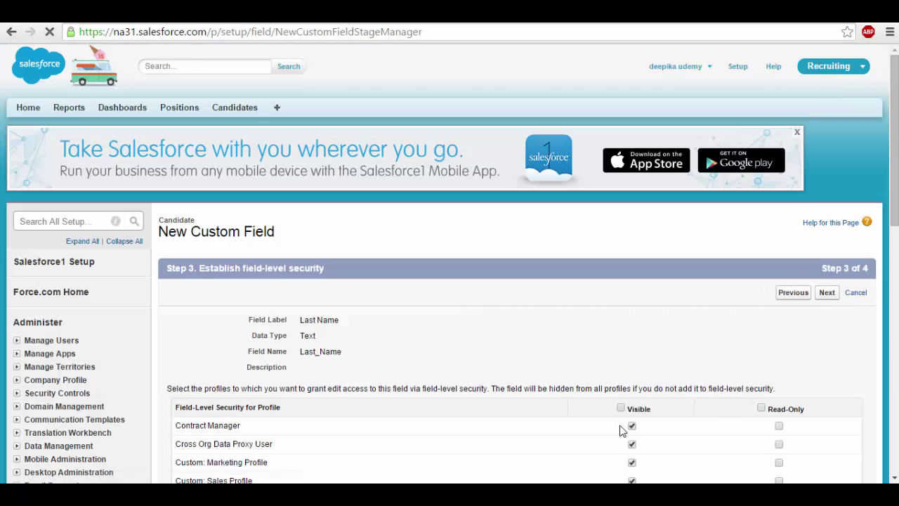
left_click(651, 408)
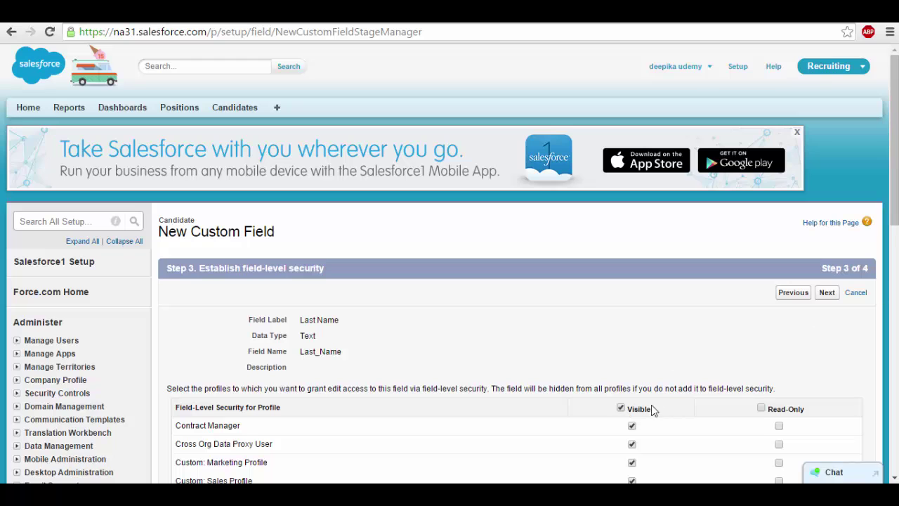
left_click(828, 293)
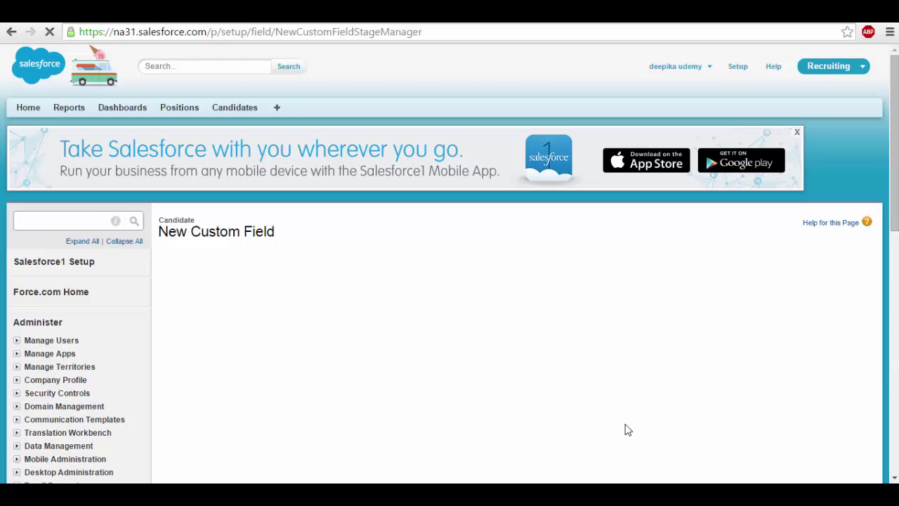
left_click(794, 295)
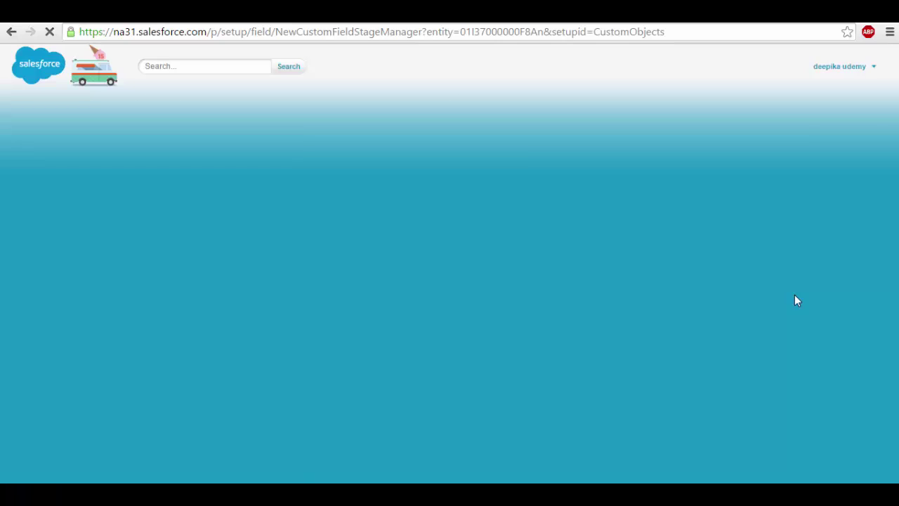
Label the new Phone-type field Phone/Mobile.
left_click_drag(896, 144, 896, 281)
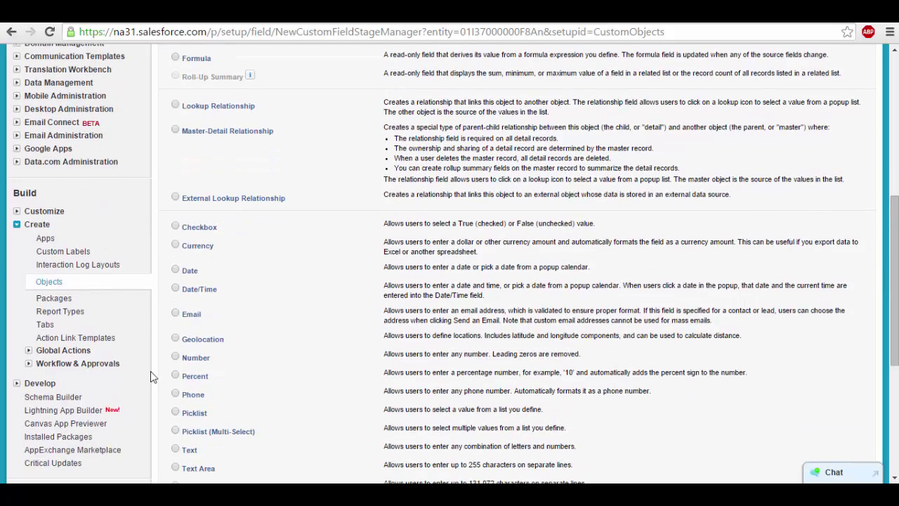
left_click_drag(897, 223, 897, 304)
left_click(827, 361)
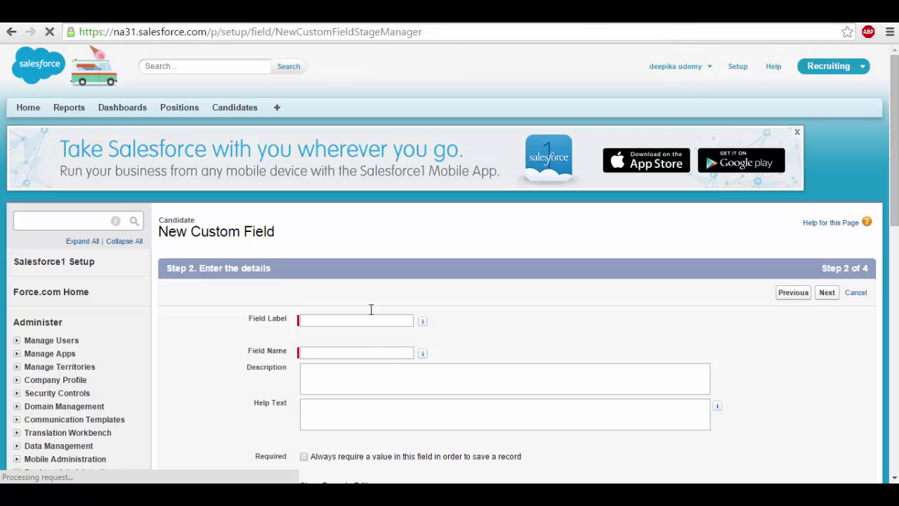
left_click(360, 322)
type("Phon")
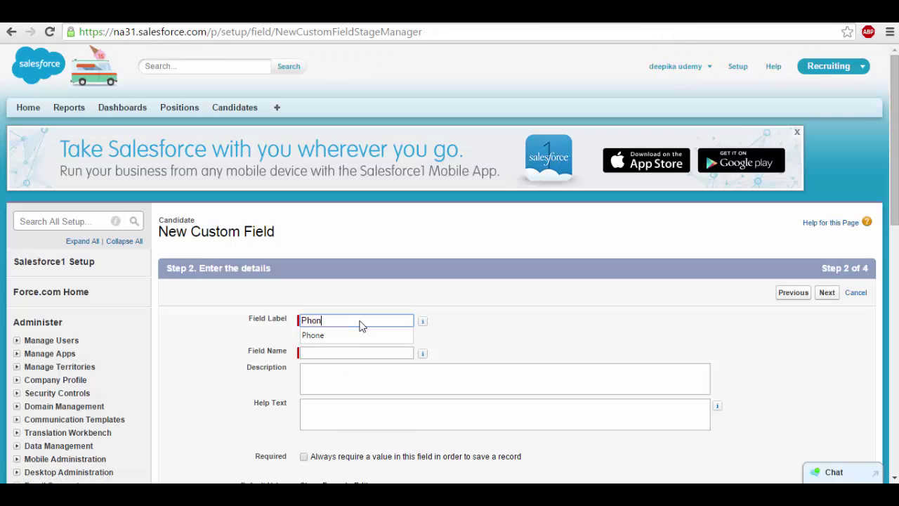
type("e/")
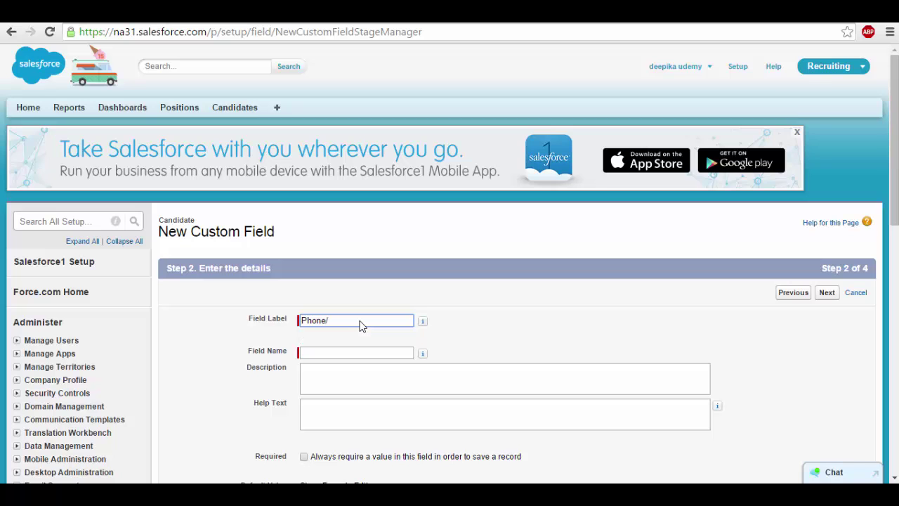
type("Mobile")
key("Tab")
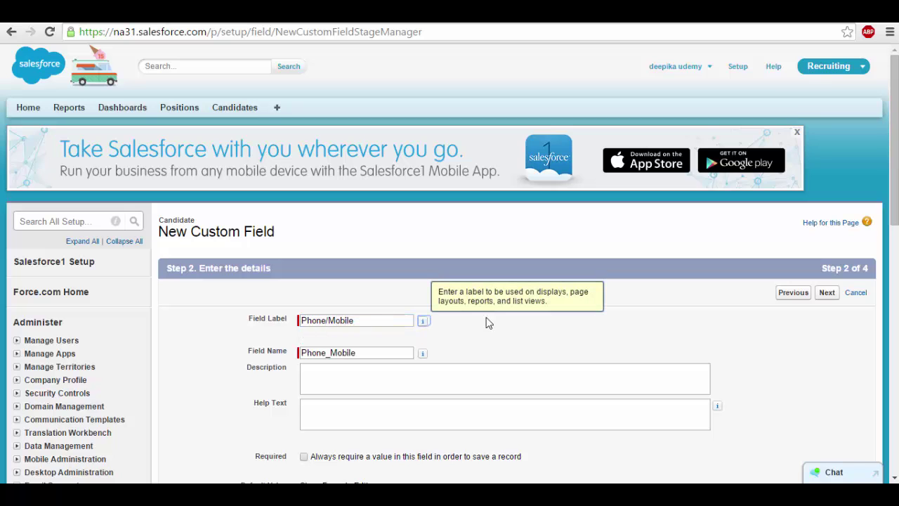
Make Phone/Mobile visible to all profiles, add it to Candidate Layout, and Save & New.
left_click_drag(894, 177, 894, 277)
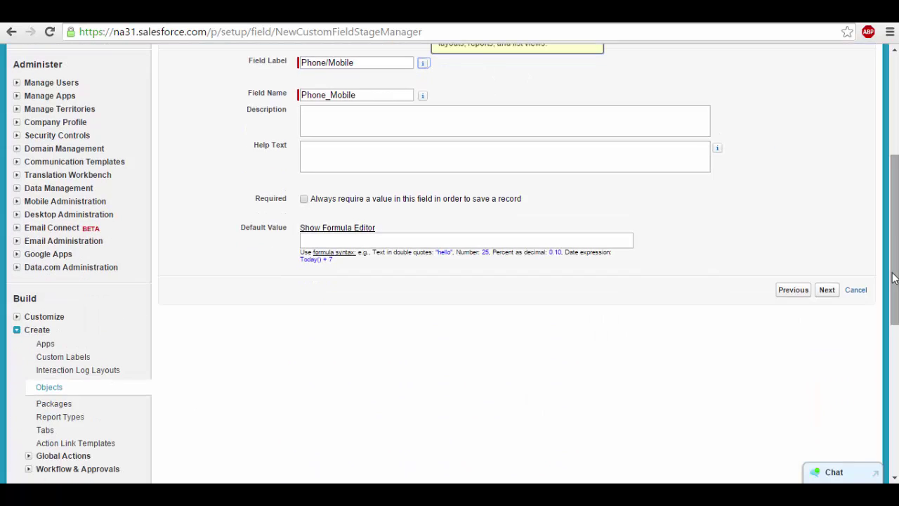
left_click(827, 290)
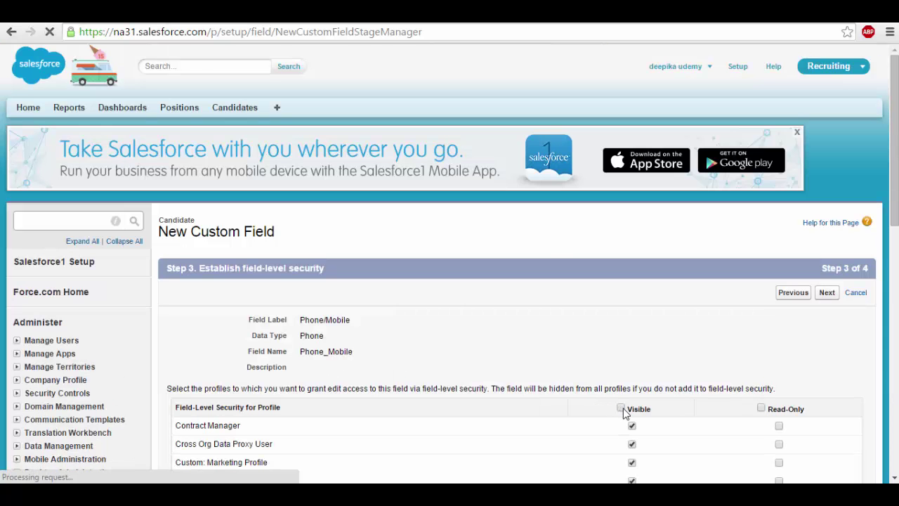
left_click(622, 409)
left_click(828, 293)
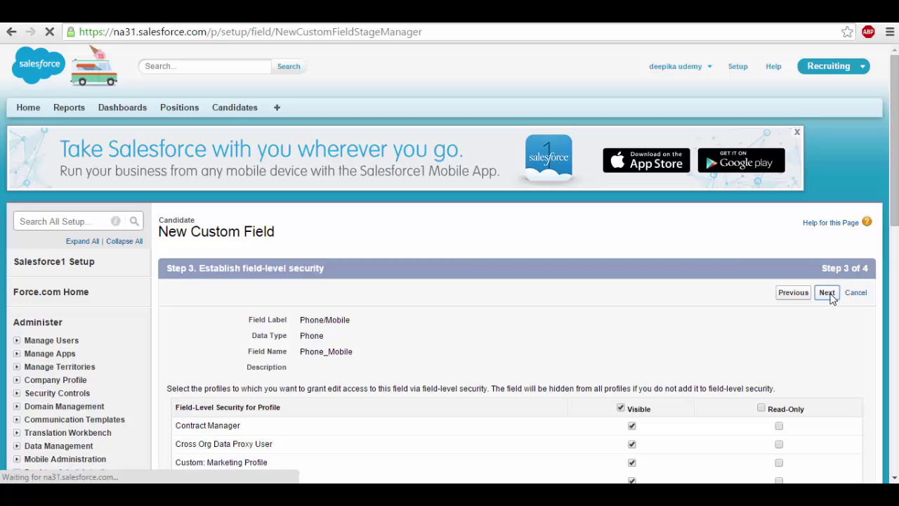
scroll(834, 297, "down", 1)
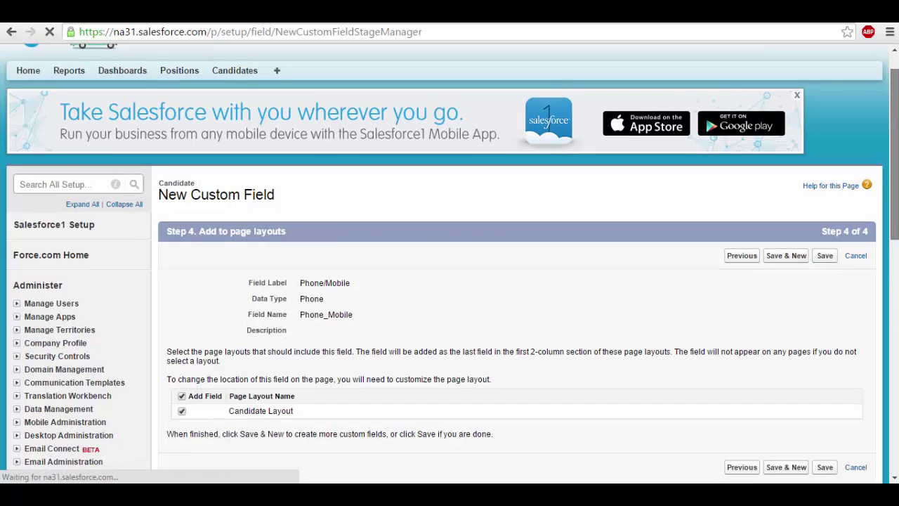
scroll(796, 449, "down", 3)
left_click(796, 359)
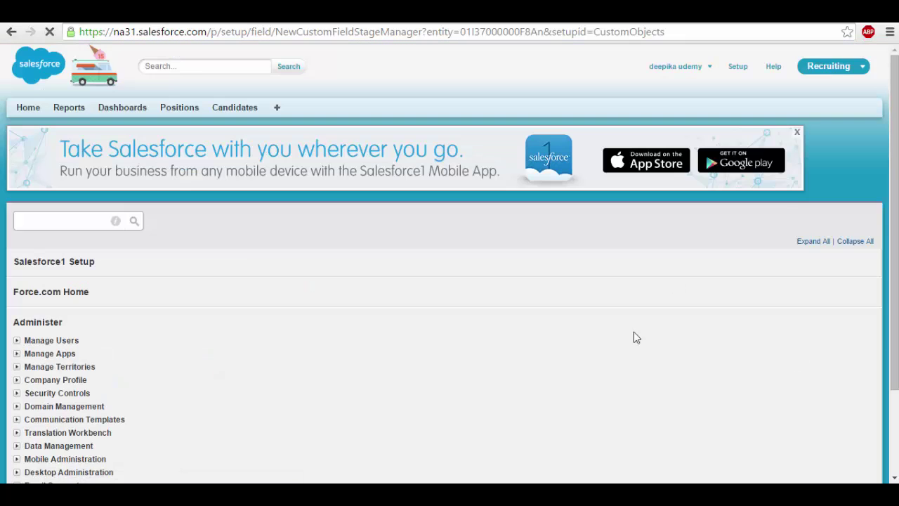
Create an Email-type field labelled Email.
scroll(895, 159, "down", 5)
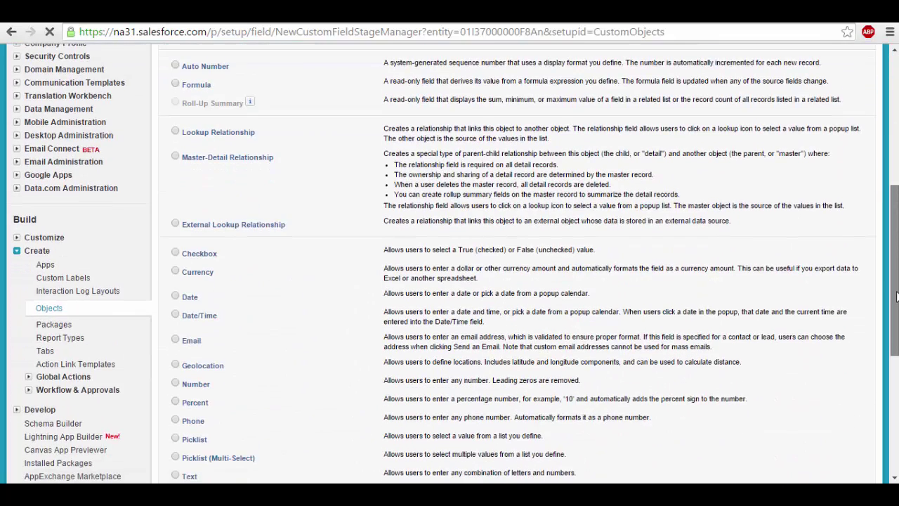
left_click(176, 319)
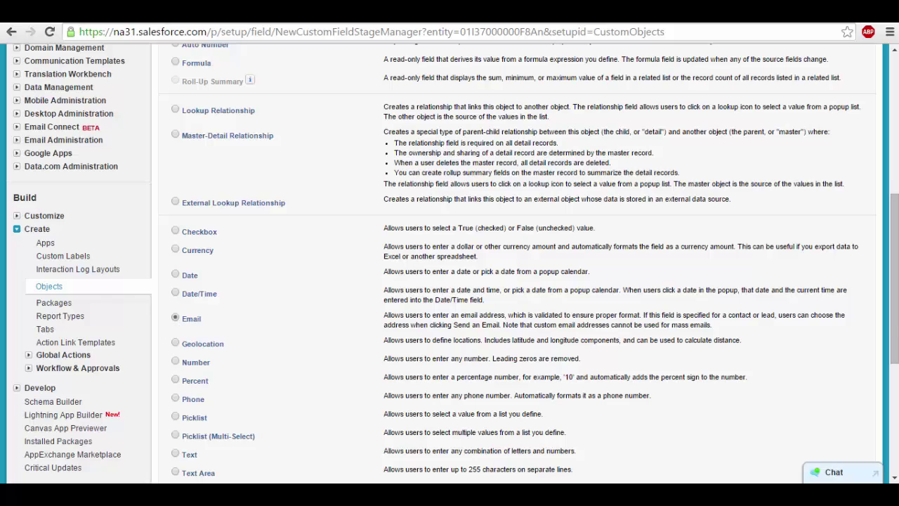
scroll(894, 281, "down", 3)
left_click(825, 380)
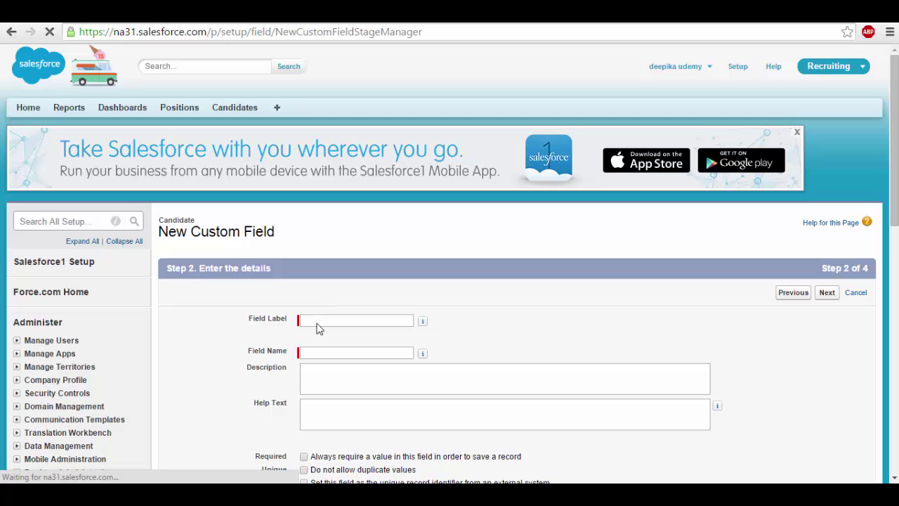
left_click(315, 322)
type("Email")
key("Tab")
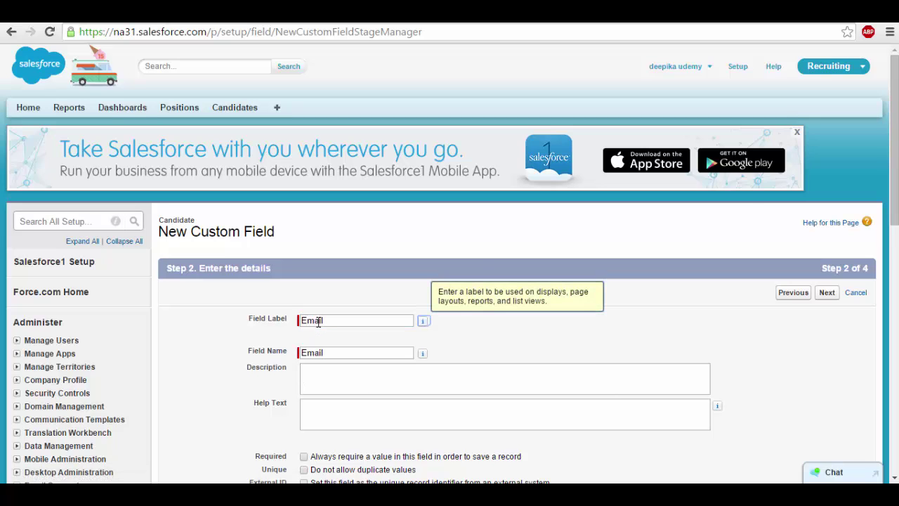
Make Email visible to all profiles and save it with Save & New.
scroll(829, 211, "down", 1)
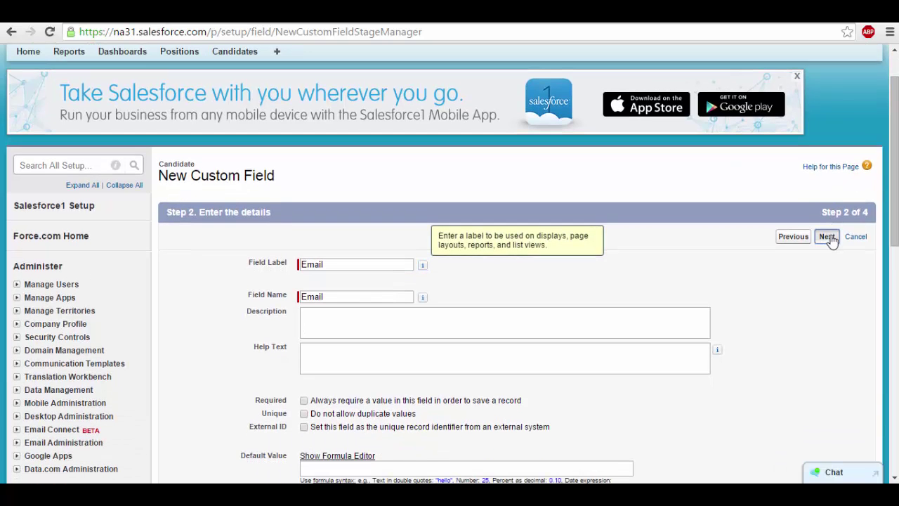
left_click(829, 237)
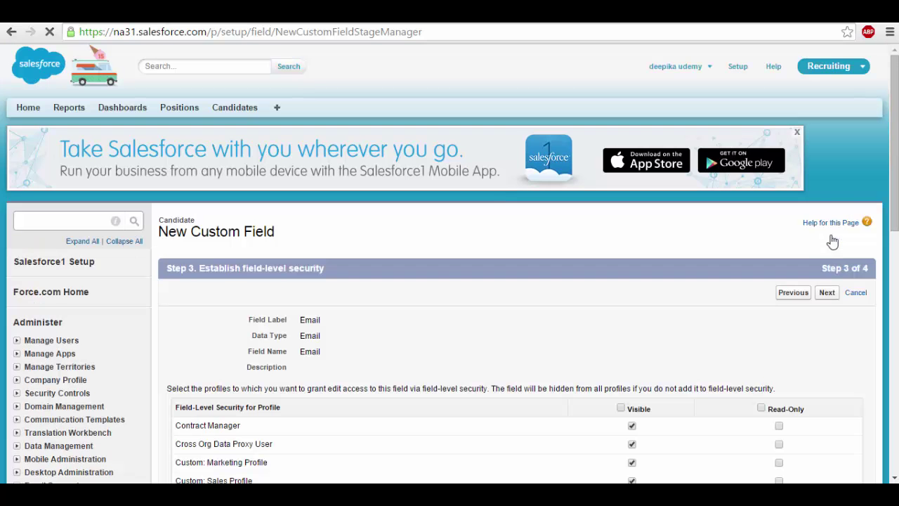
left_click(621, 408)
left_click(825, 295)
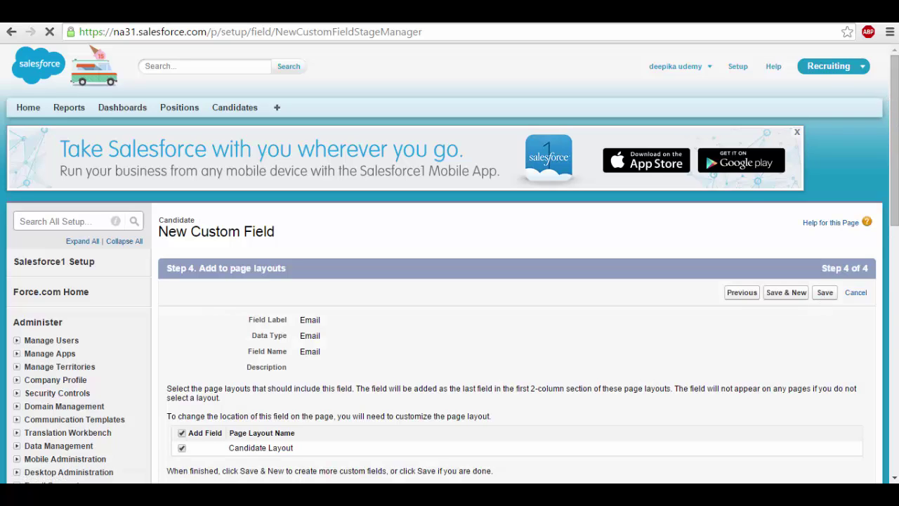
left_click(798, 296)
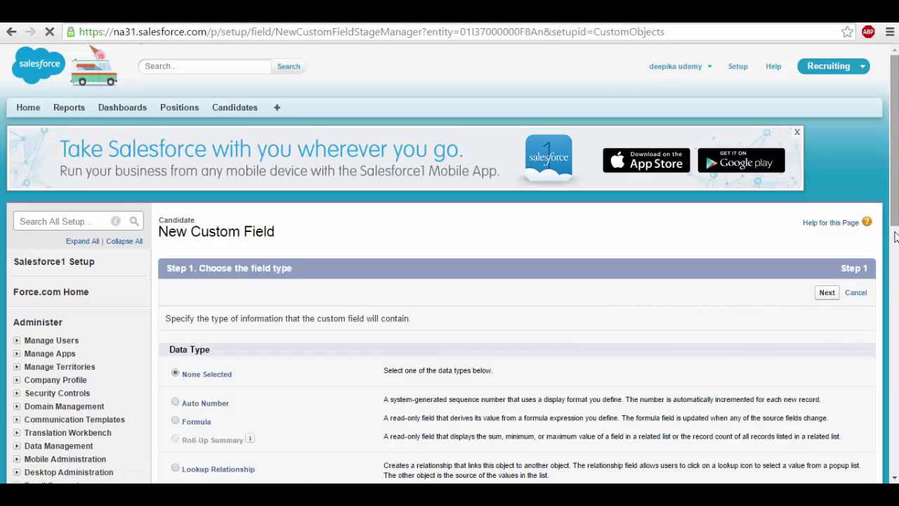
Choose Text as the type for the next new field.
scroll(799, 297, "down", 6)
scroll(406, 435, "down", 2)
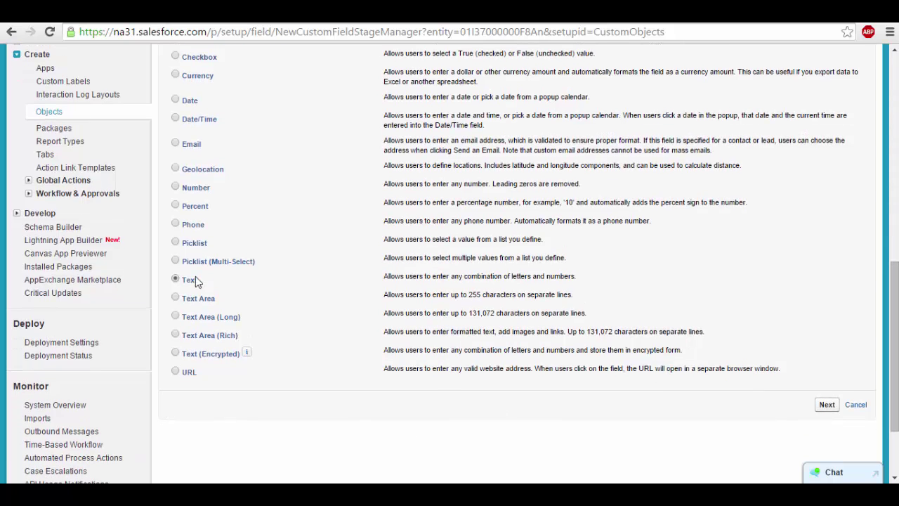
left_click(832, 407)
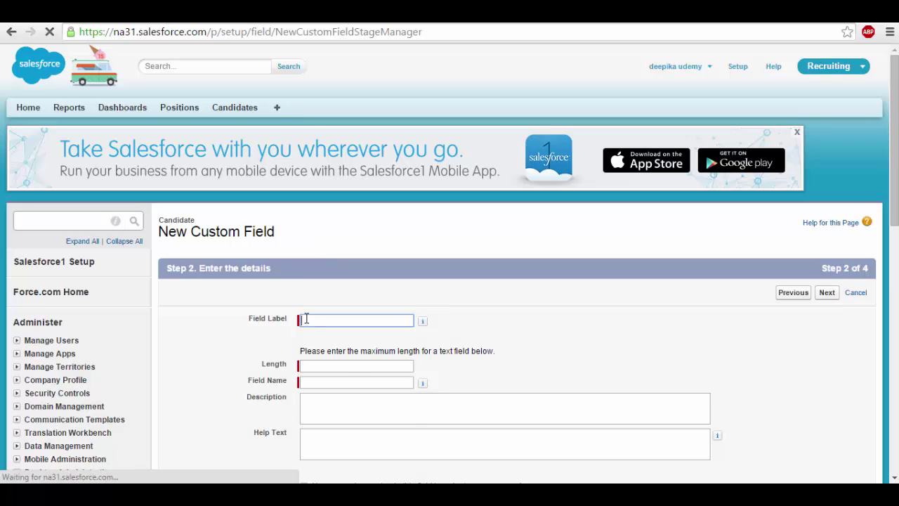
Save the Address text field with length 17, visible to all profiles, on Candidate Layout.
left_click(307, 319)
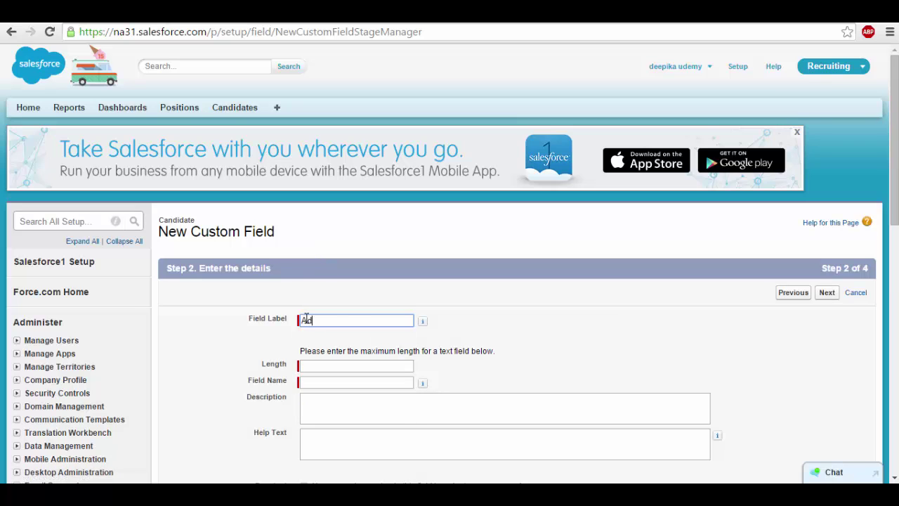
key("Tab")
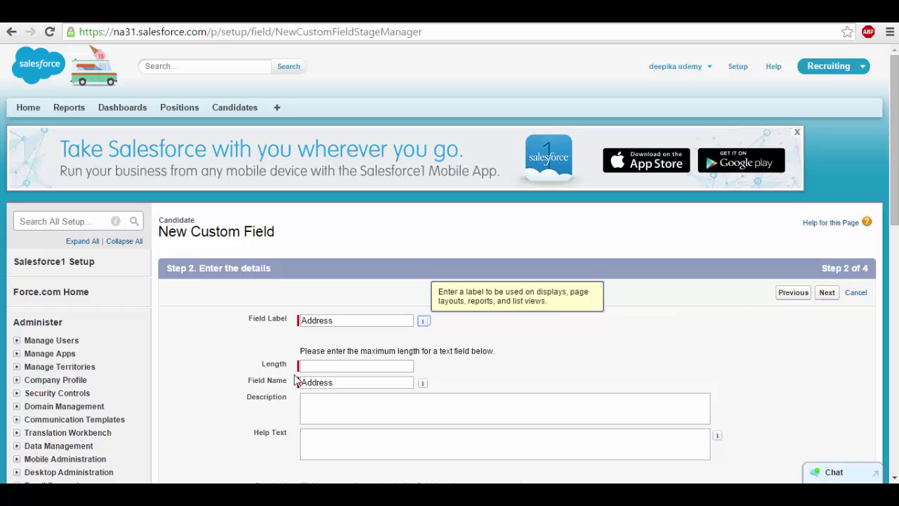
left_click(335, 367)
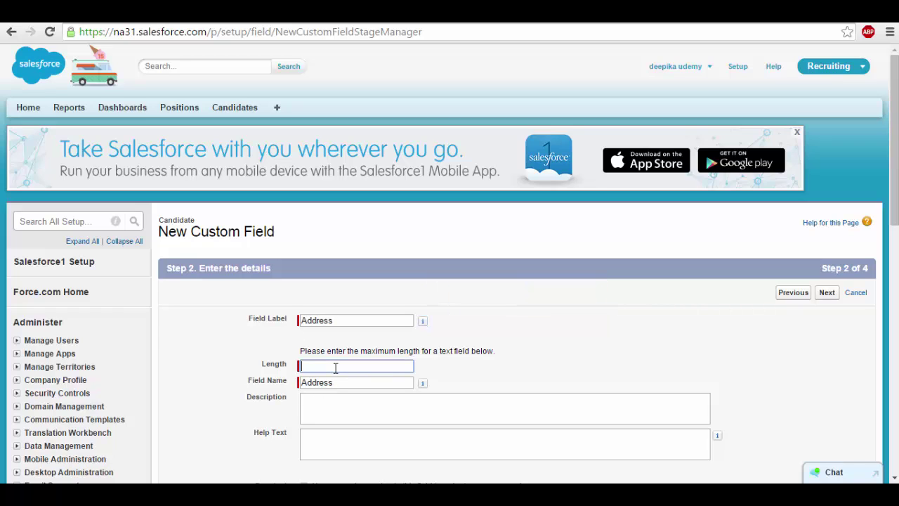
type("17")
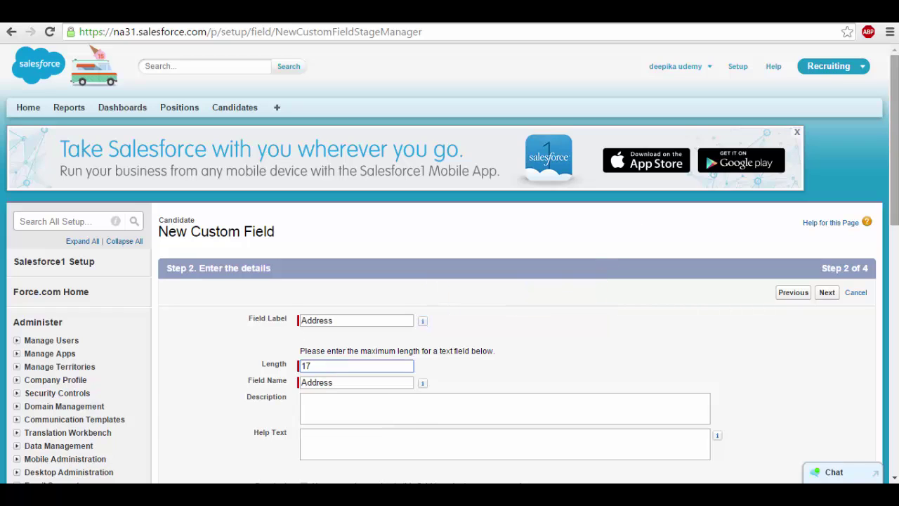
left_click(819, 298)
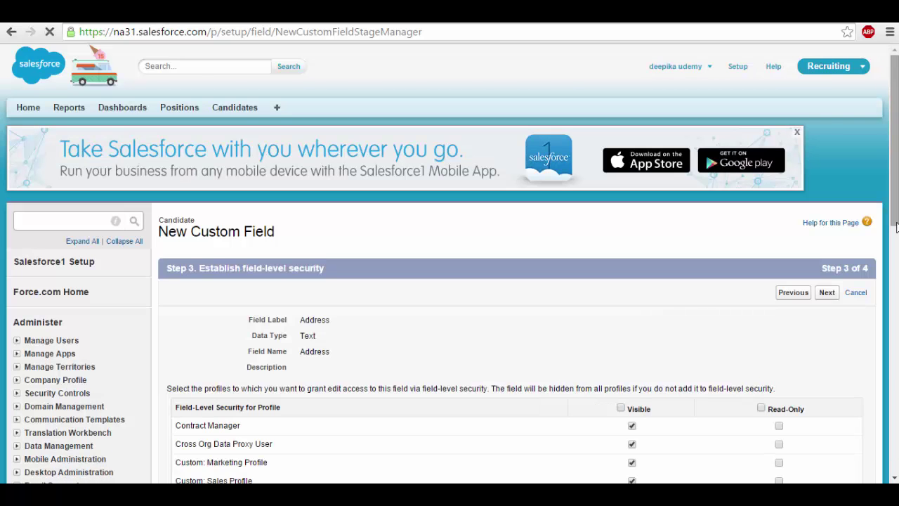
scroll(896, 226, "down", 2)
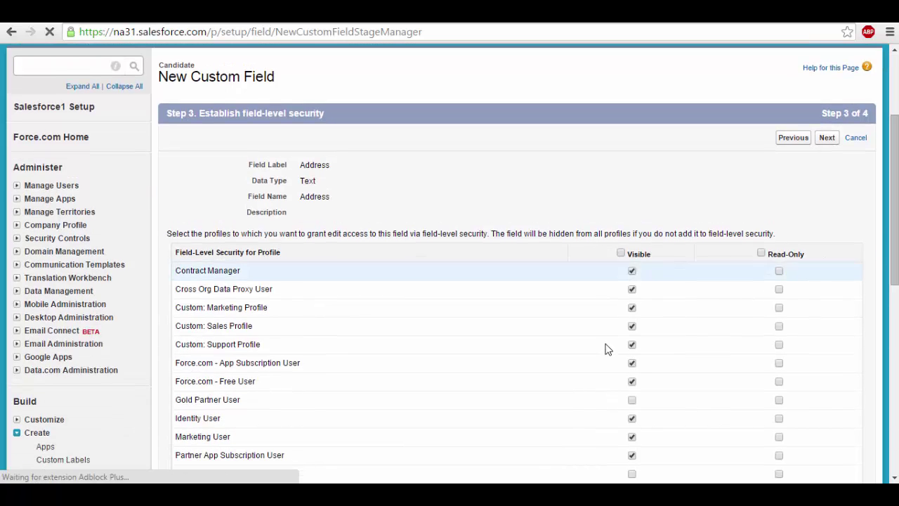
left_click(828, 137)
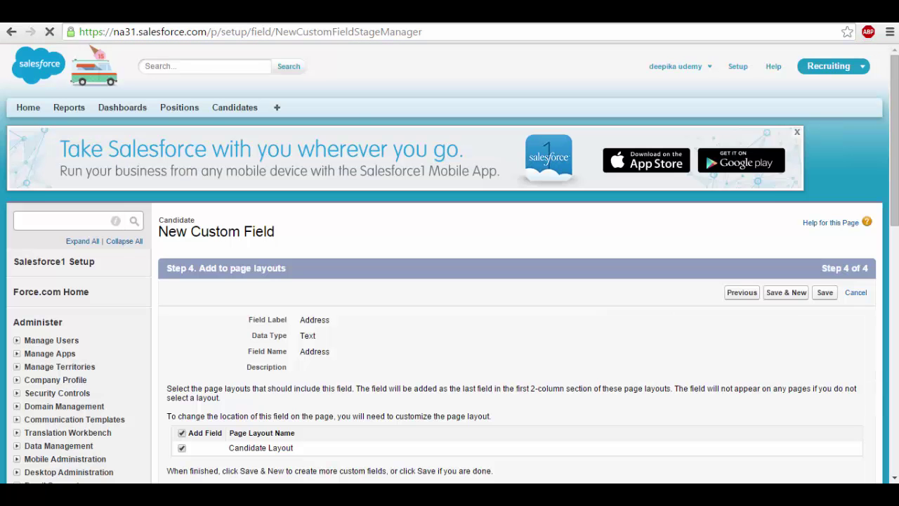
scroll(815, 340, "down", 3)
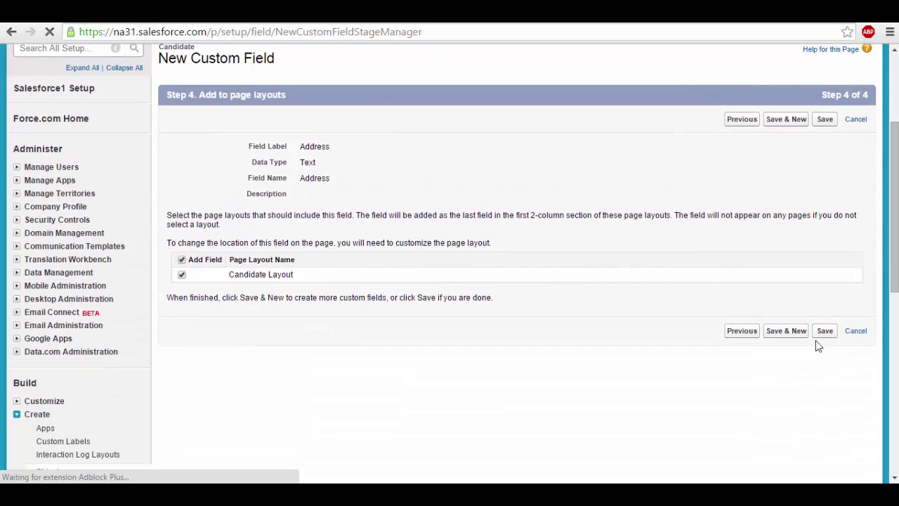
left_click(802, 334)
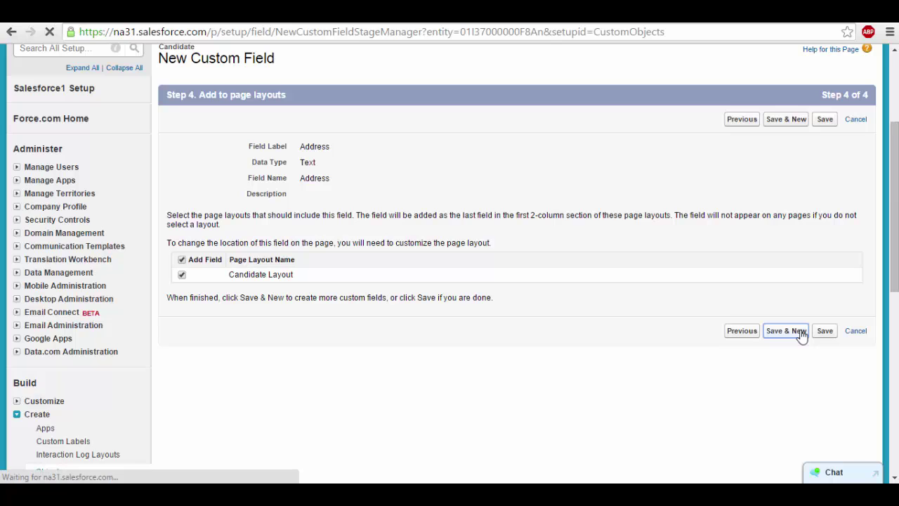
Create a Number field labelled Years of Experience with length 2.
scroll(894, 190, "down", 5)
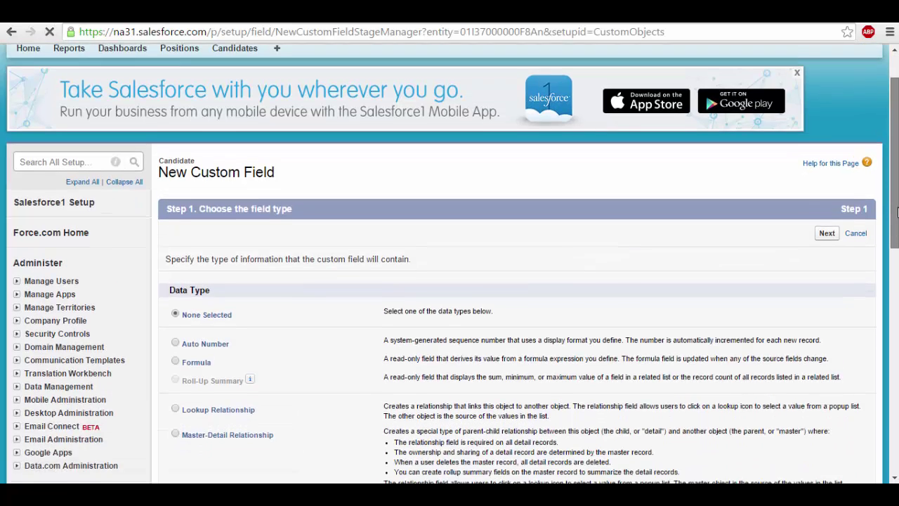
scroll(373, 412, "down", 1)
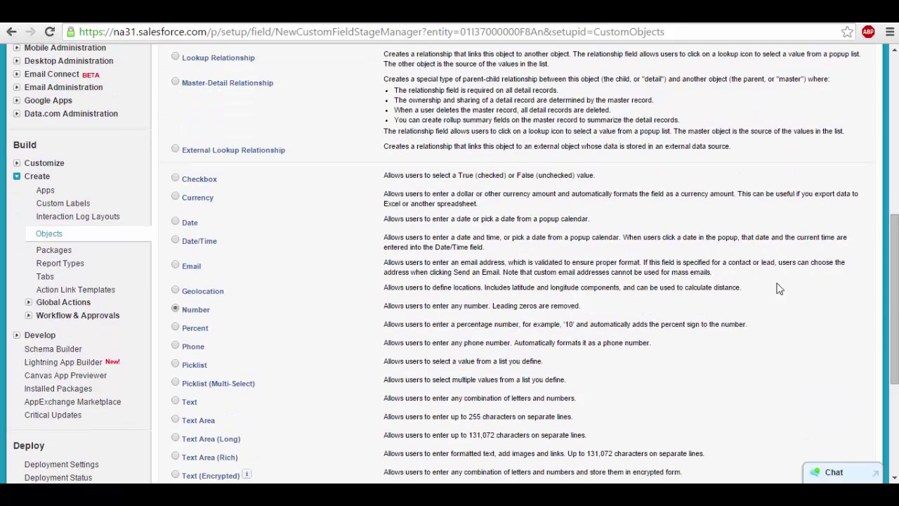
scroll(778, 288, "down", 3)
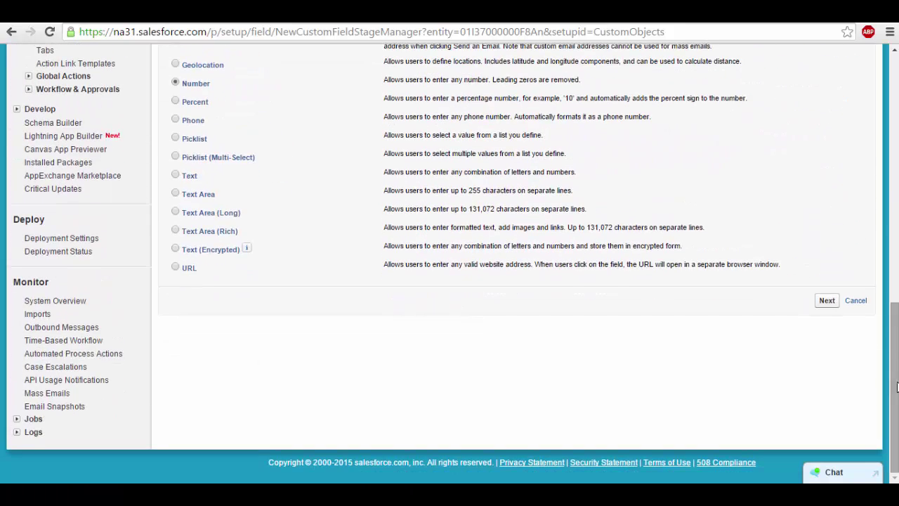
left_click(826, 302)
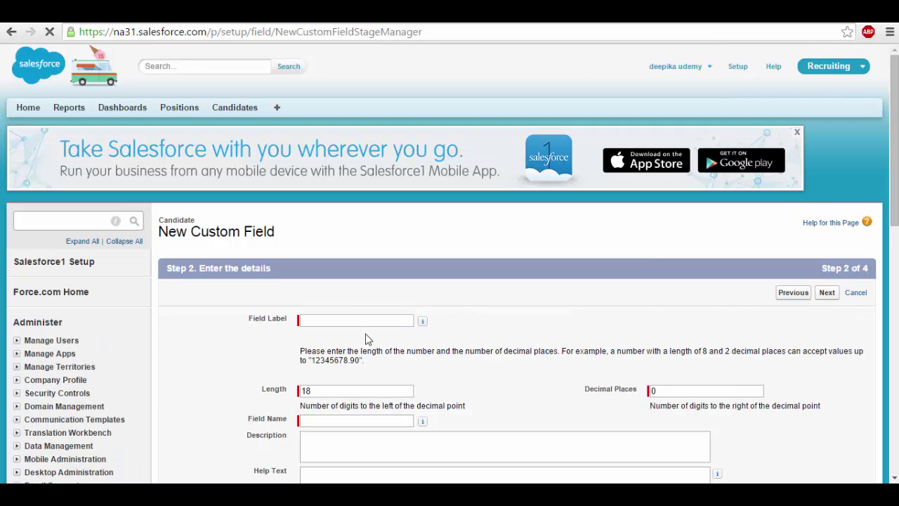
left_click(309, 322)
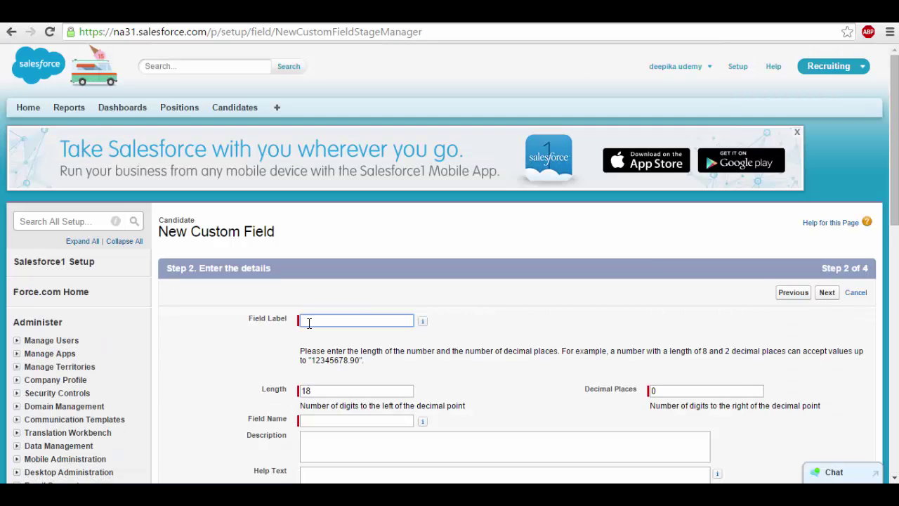
type("years")
key("Down")
key("Tab")
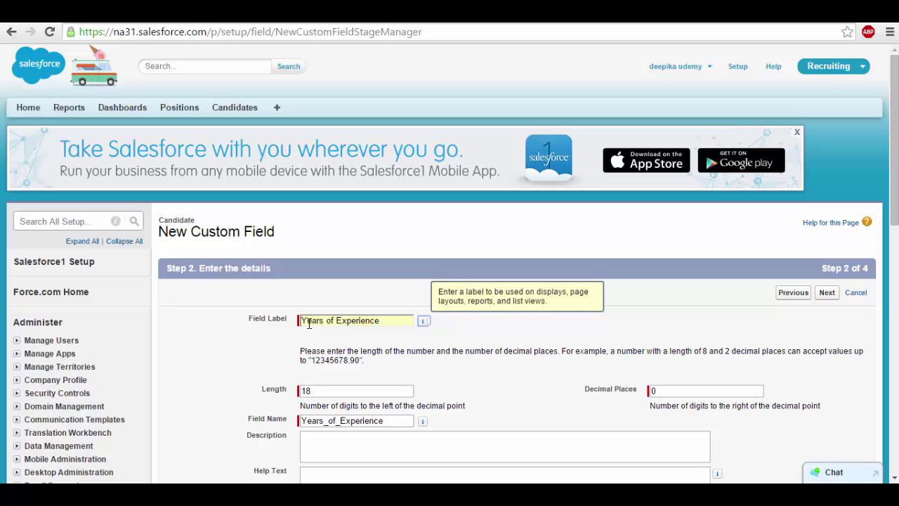
double_click(327, 392)
type("2")
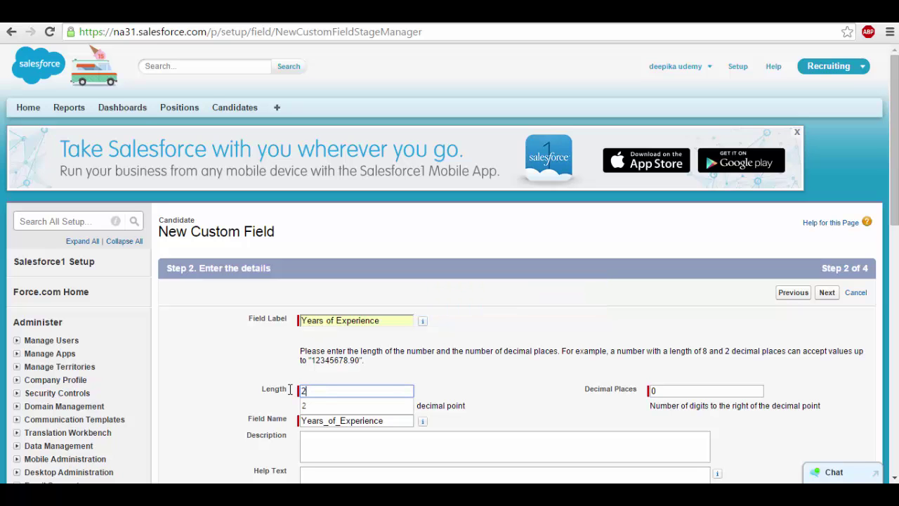
Make Years of Experience visible to all profiles and save it with Save & New.
left_click_drag(892, 204, 890, 309)
left_click(827, 371)
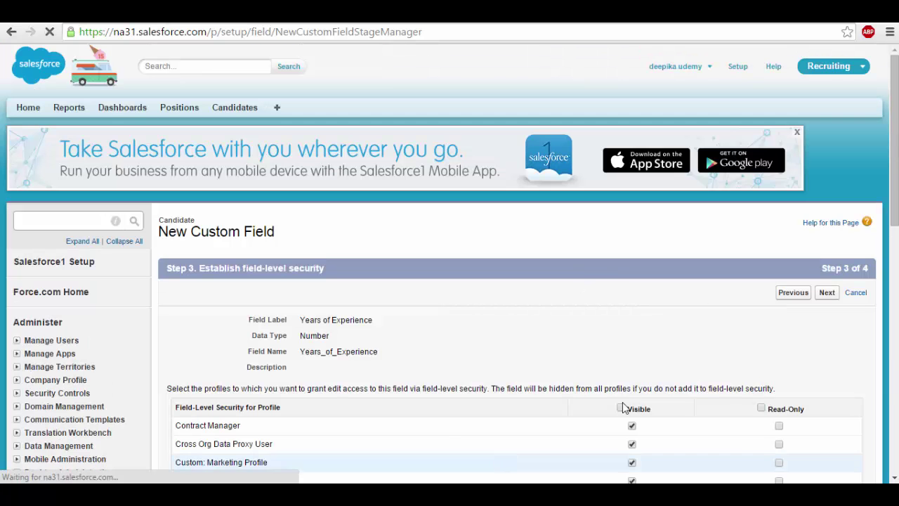
left_click(621, 408)
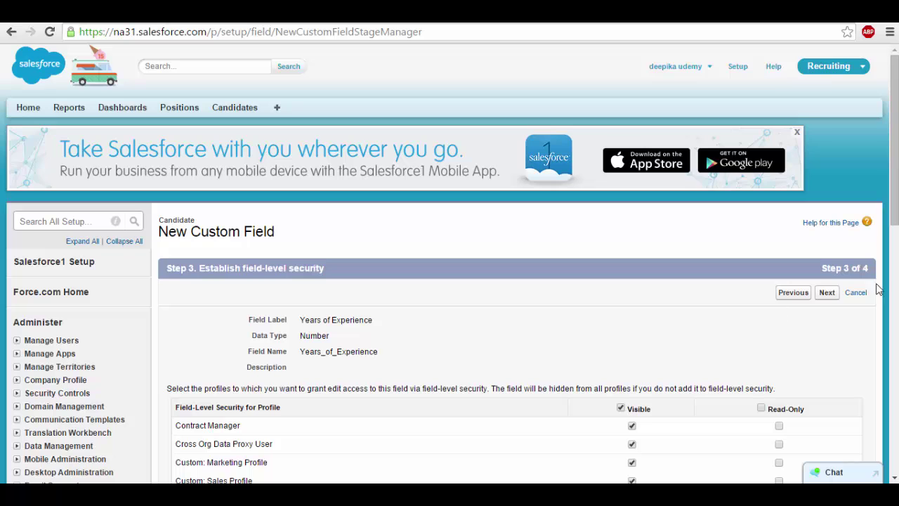
left_click(834, 296)
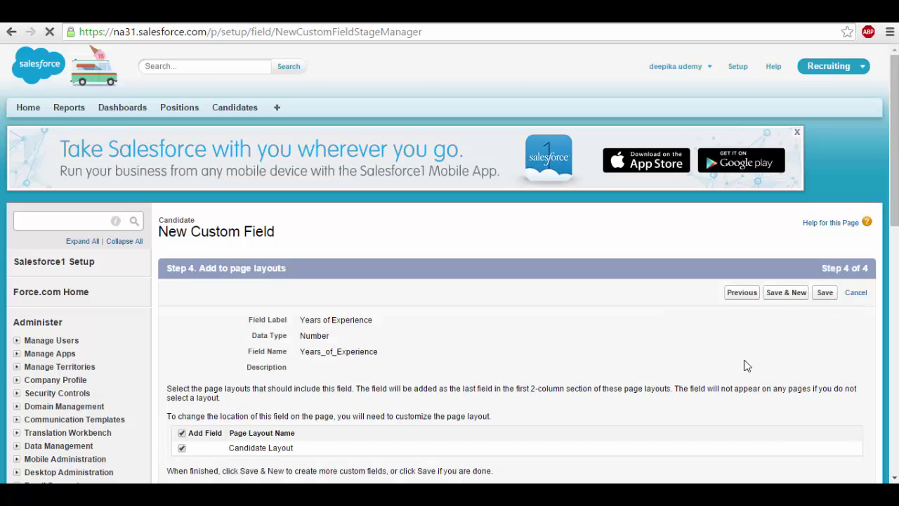
left_click(781, 298)
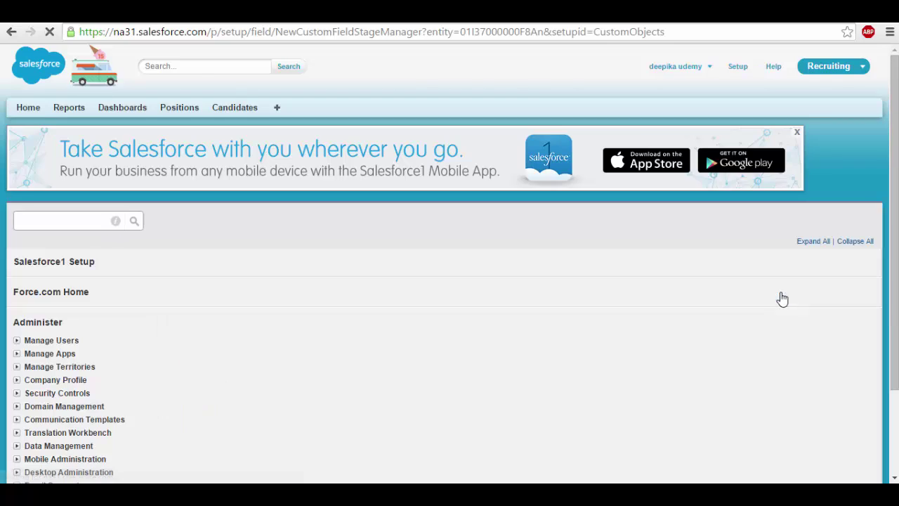
Create a Checkbox field labelled Currently Employed, defaulting to Checked.
scroll(275, 197, "down", 6)
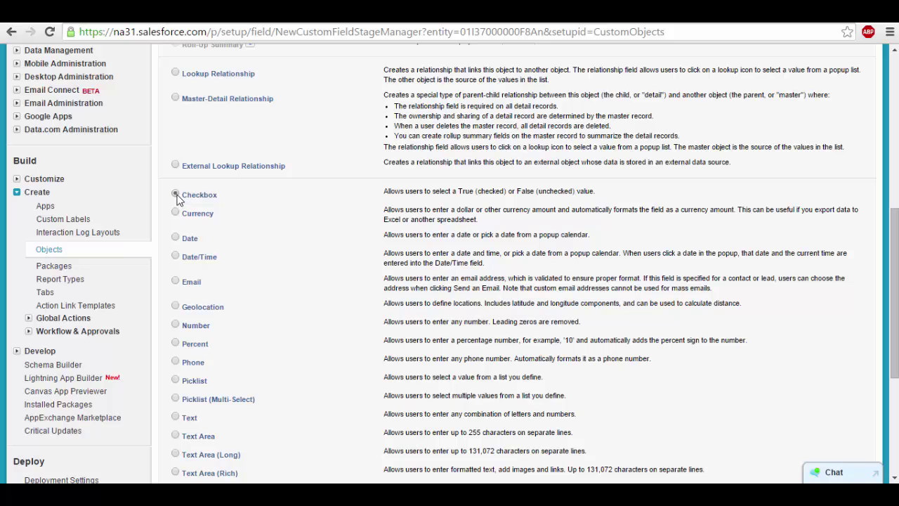
left_click_drag(888, 215, 888, 309)
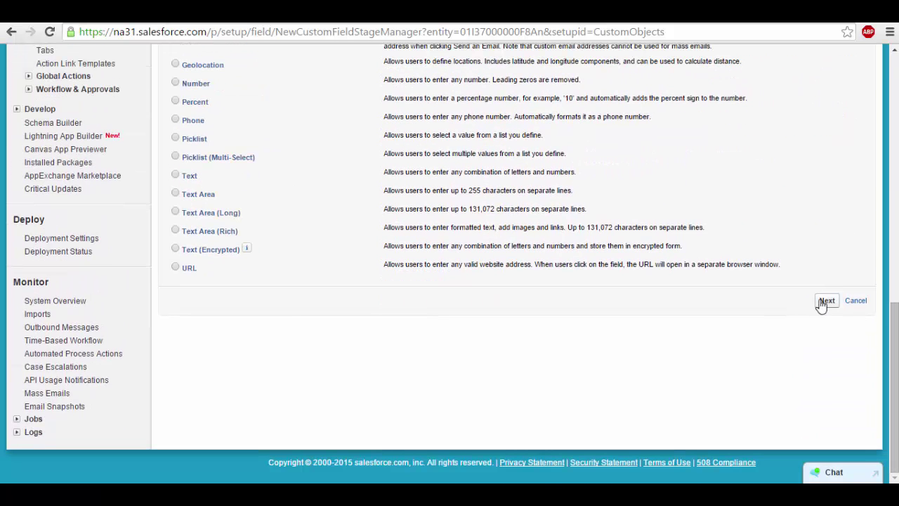
left_click(824, 302)
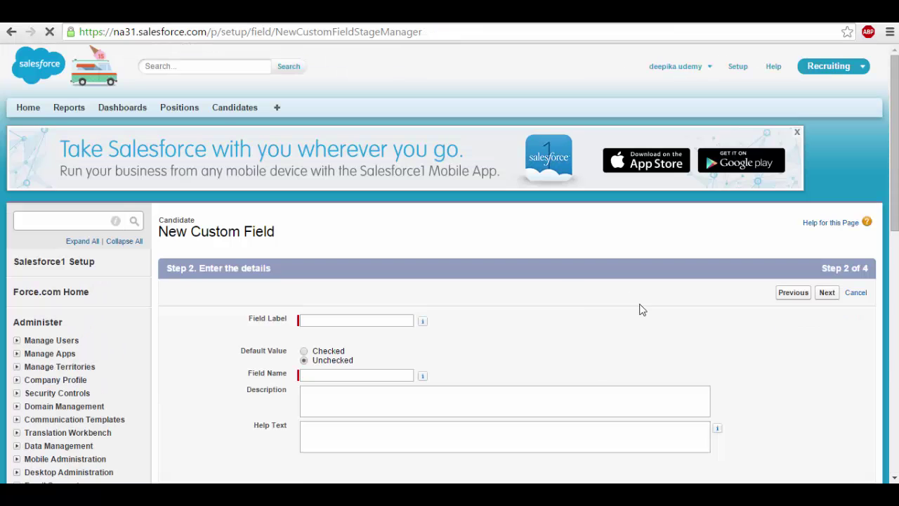
left_click(342, 320)
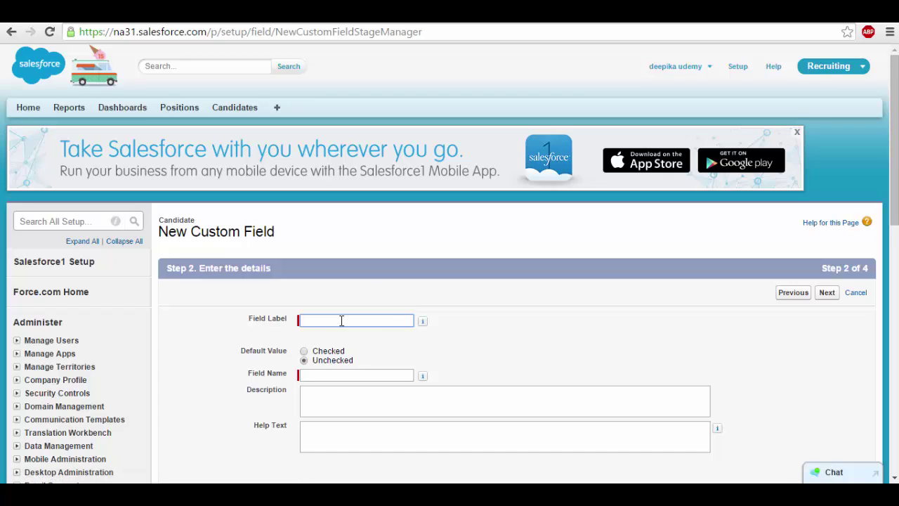
type("Curre")
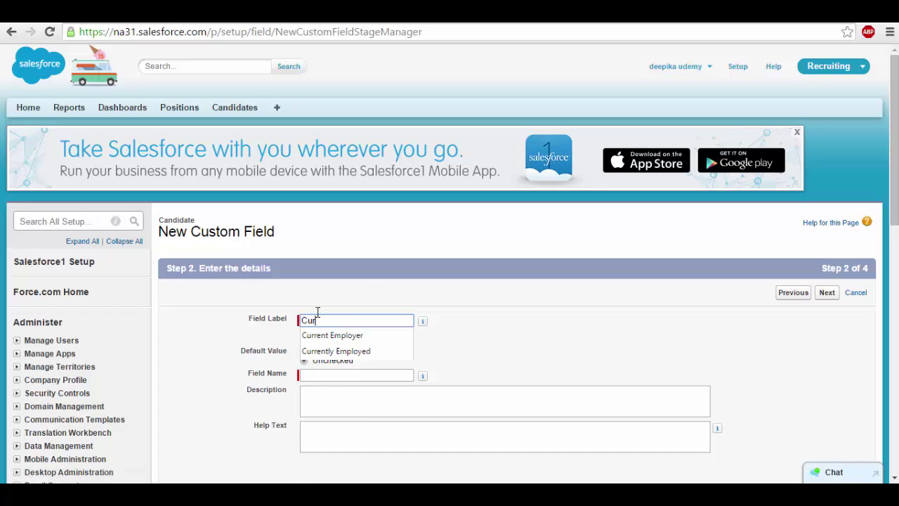
key("Down")
key("Down")
key("Return")
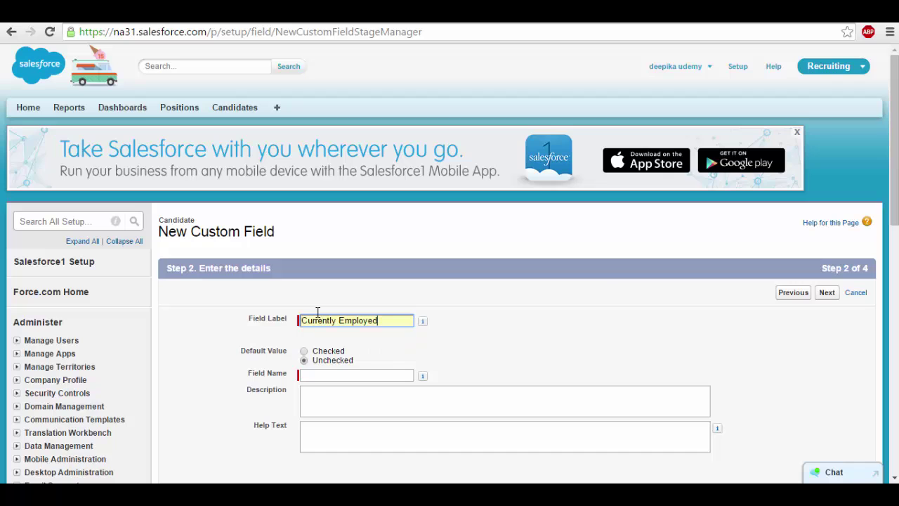
key("Tab")
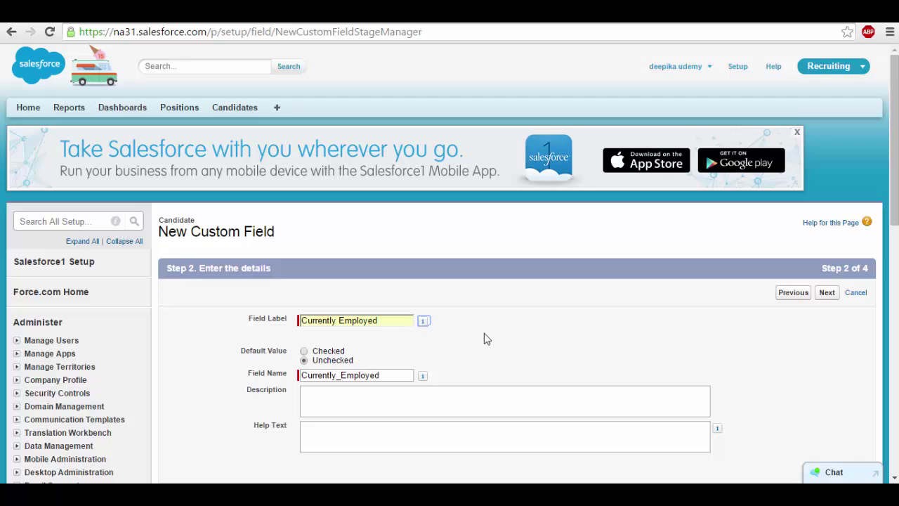
left_click(304, 351)
Make Currently Employed visible to all profiles and save it.
left_click(825, 294)
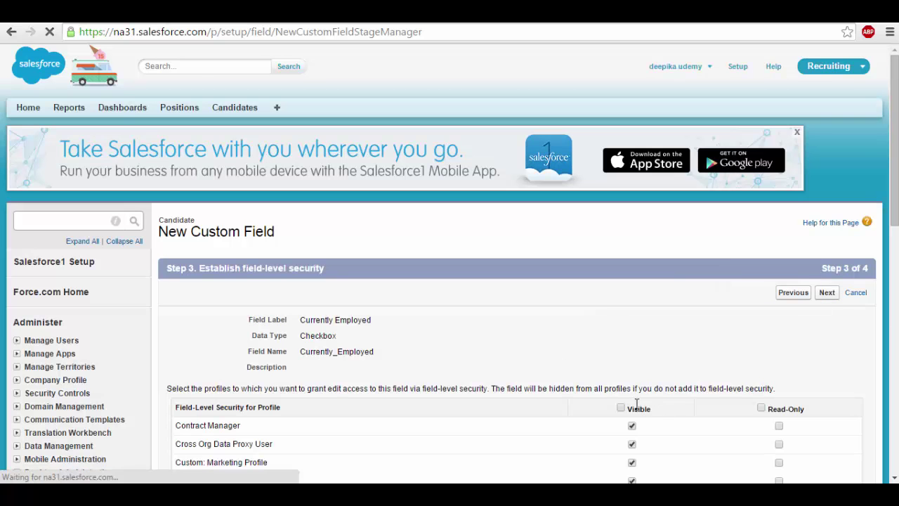
left_click(622, 408)
left_click(825, 294)
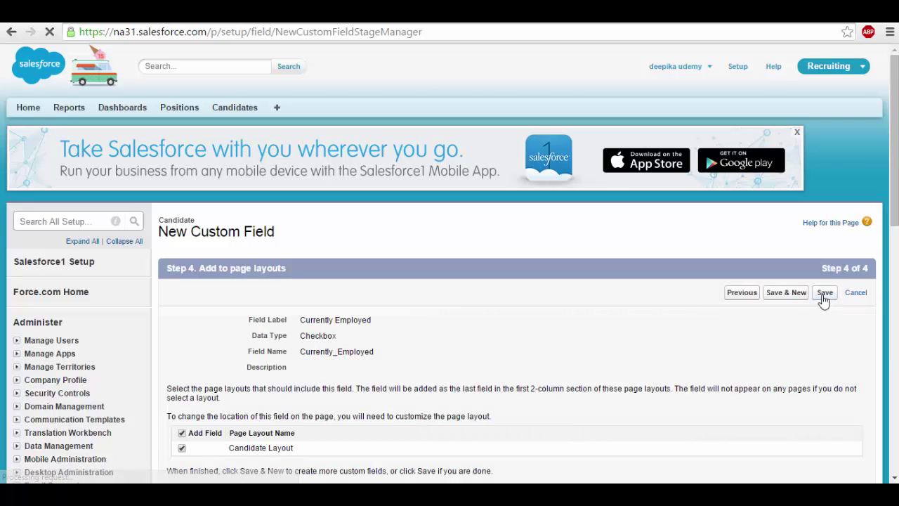
left_click(825, 293)
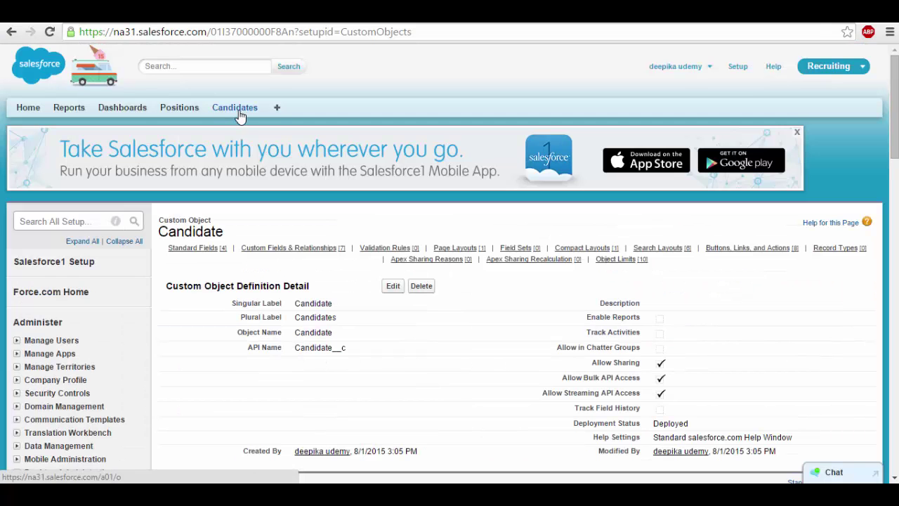
Create and save a new Candidate with the candidate's first and last name.
left_click(240, 112)
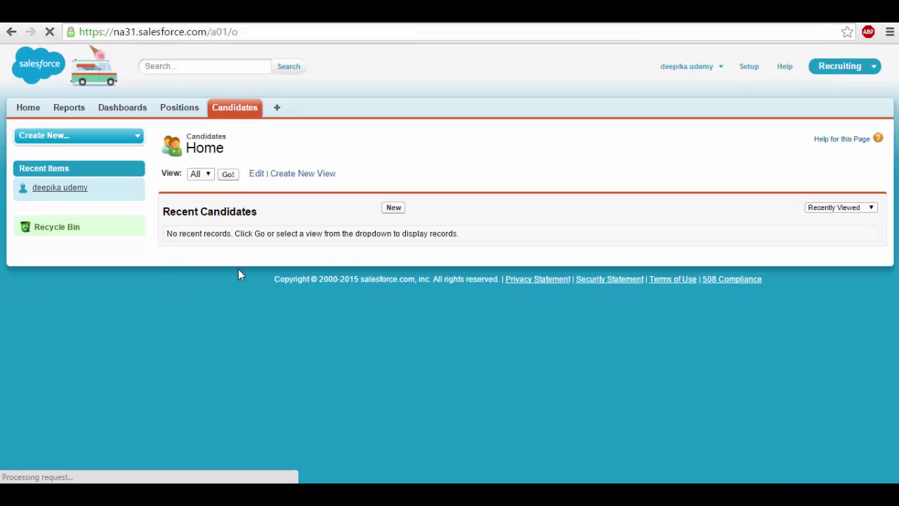
left_click(393, 209)
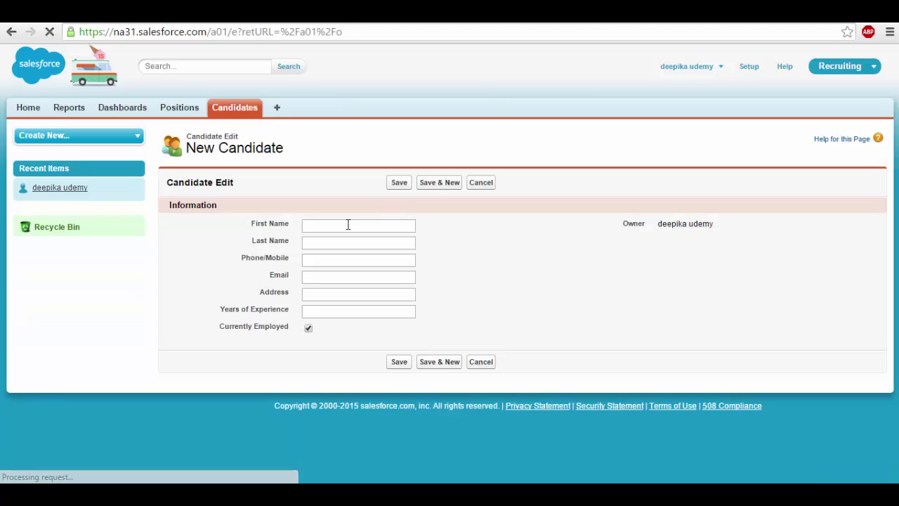
left_click(336, 224)
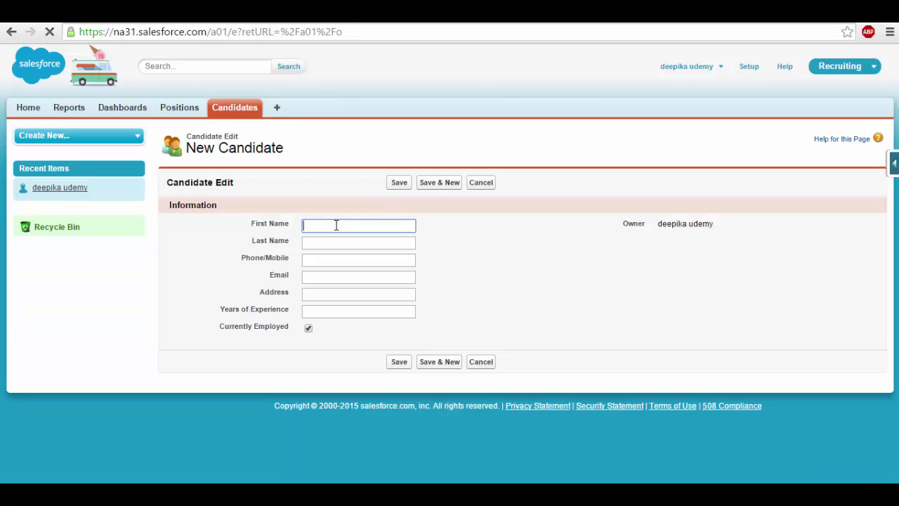
type("Deepi")
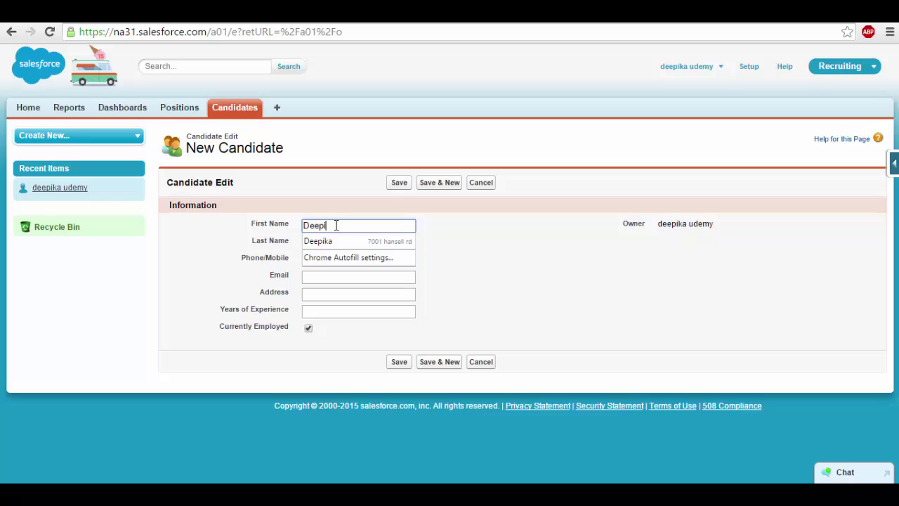
type("ka")
key("Tab")
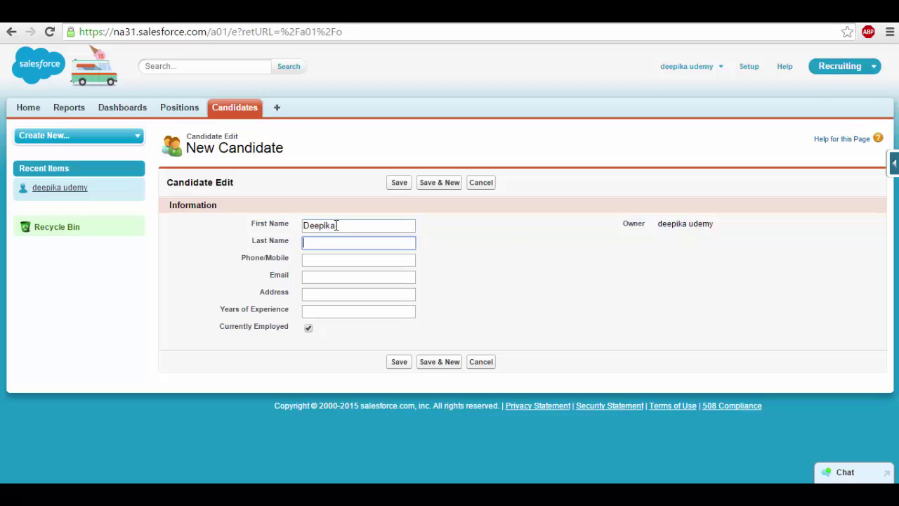
key("Tab")
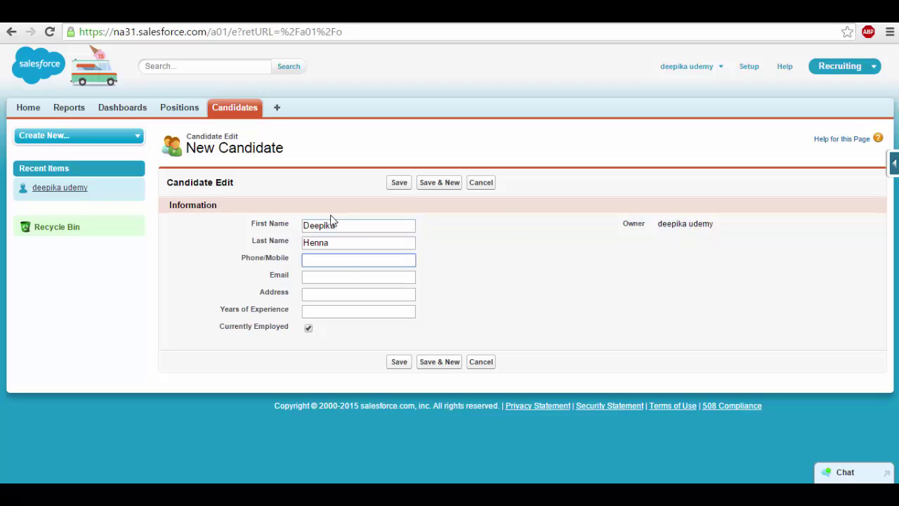
left_click(401, 364)
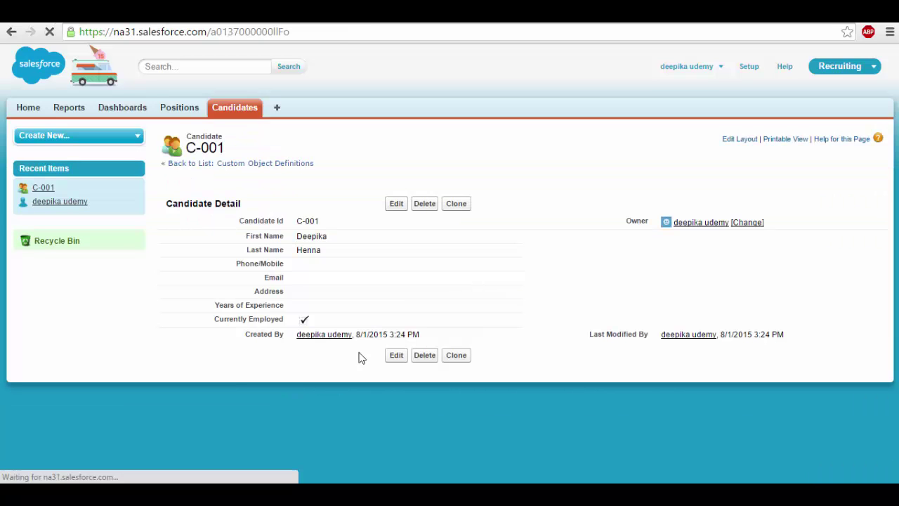
Highlight the new Candidate Id C-001, then return to the Candidates home page.
mouse_move(241, 222)
left_mouse_down()
mouse_move(328, 221)
mouse_move(267, 222)
mouse_move(239, 211)
mouse_move(235, 219)
left_mouse_up()
left_click(307, 197)
left_click(265, 212)
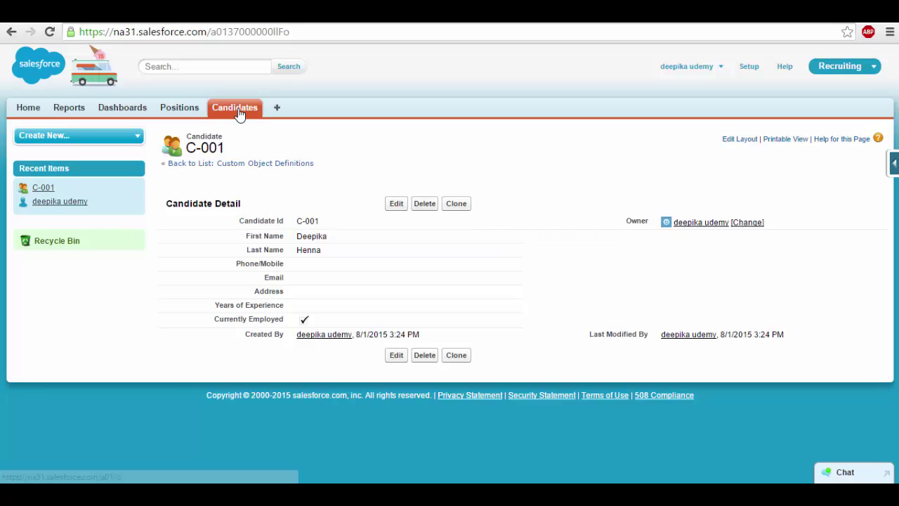
left_click_drag(241, 219, 308, 222)
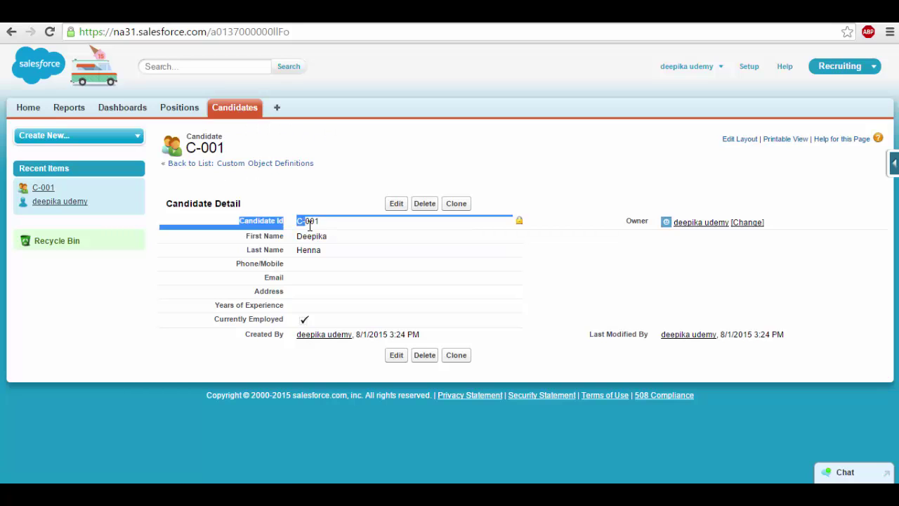
left_click(252, 113)
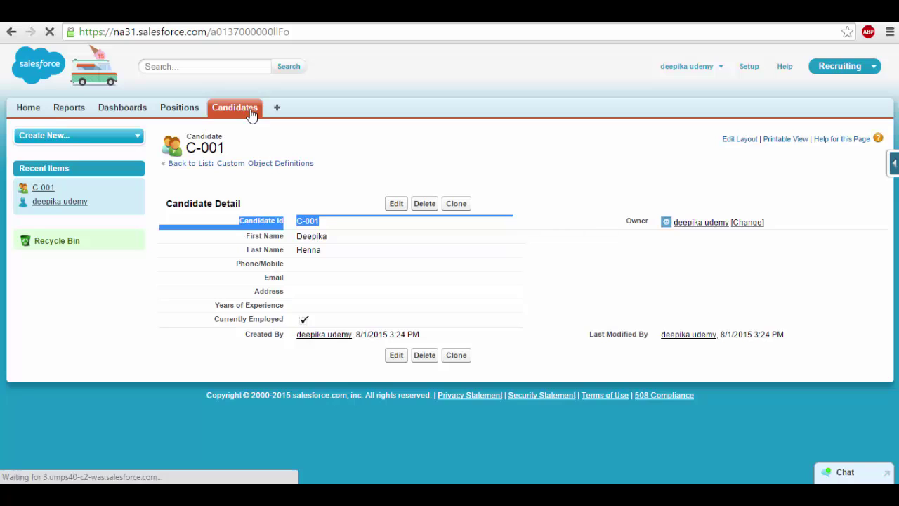
Save candidate C-002 with the candidate's first and last name, then highlight its Id.
left_click(392, 209)
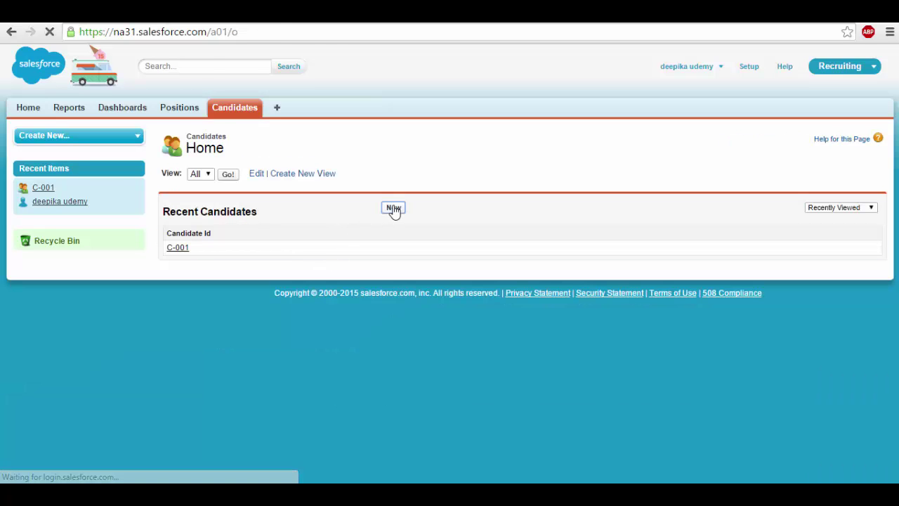
left_click(329, 229)
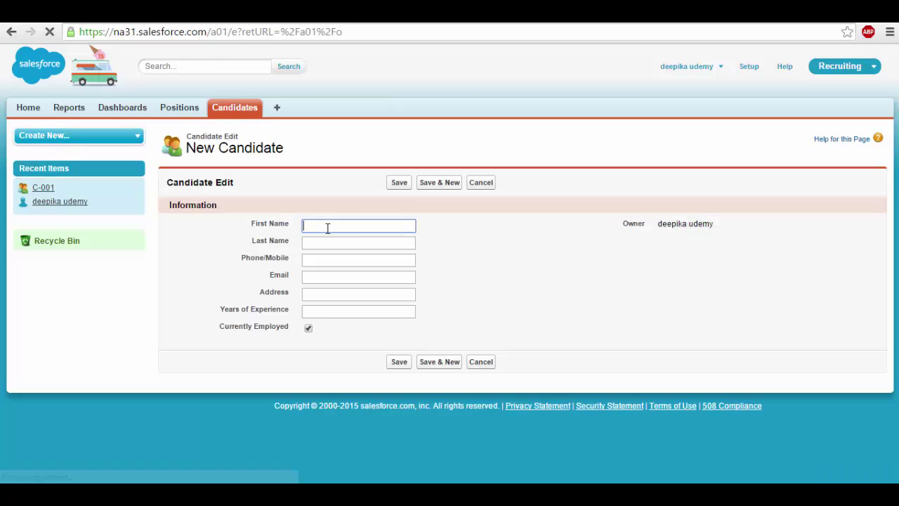
type("Zena")
key("Tab")
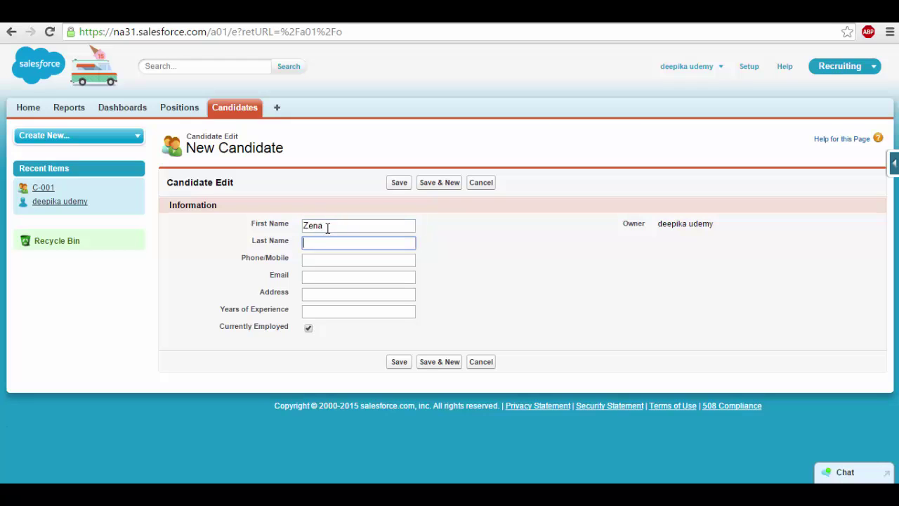
type("khjaa")
left_click(398, 362)
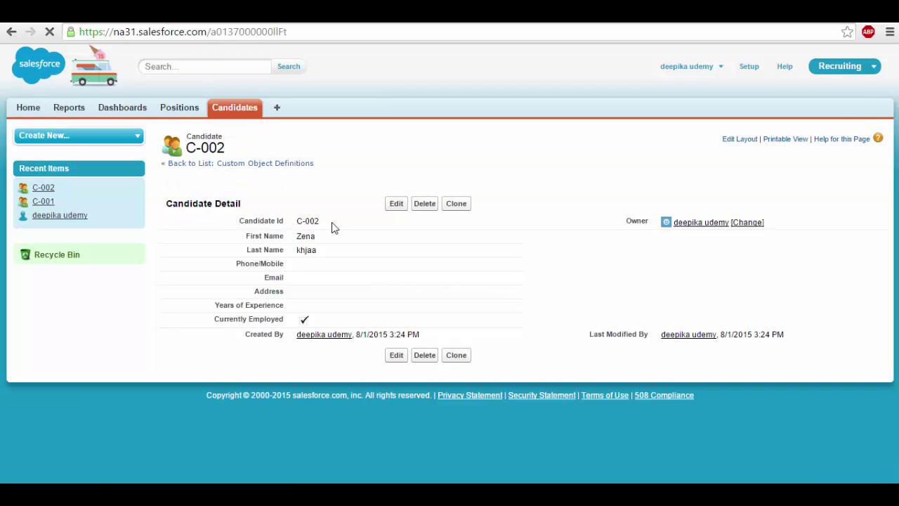
left_click_drag(330, 221, 300, 223)
left_click(433, 163)
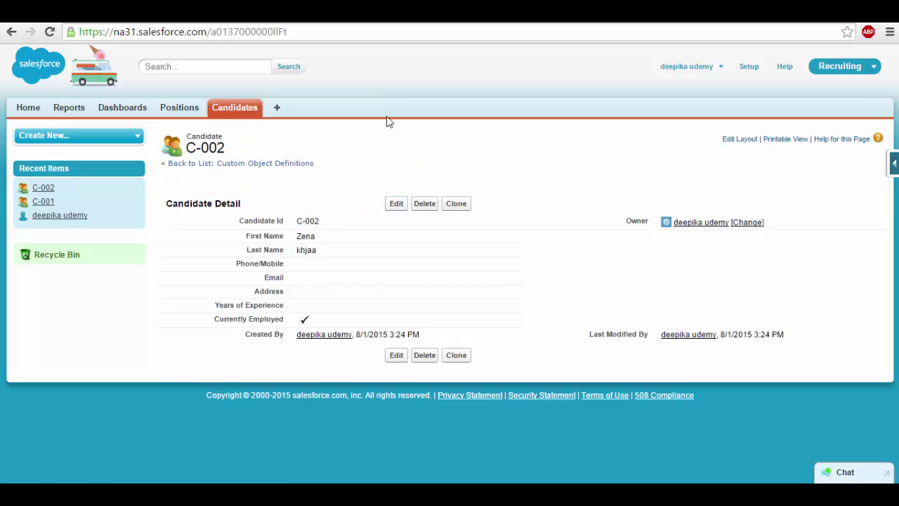